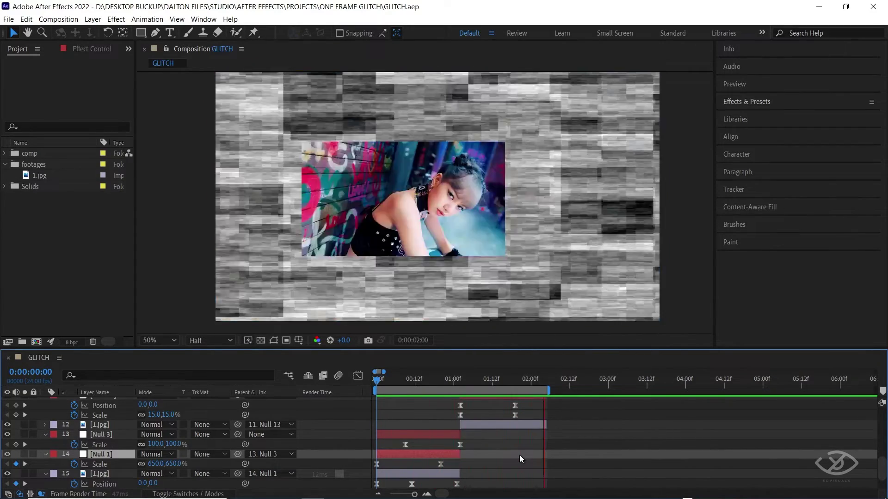
# Create a composition named "one frame glitch" with the HDTV 1080 24 preset and a duration of 0:00:02:09
pyautogui.press('space')
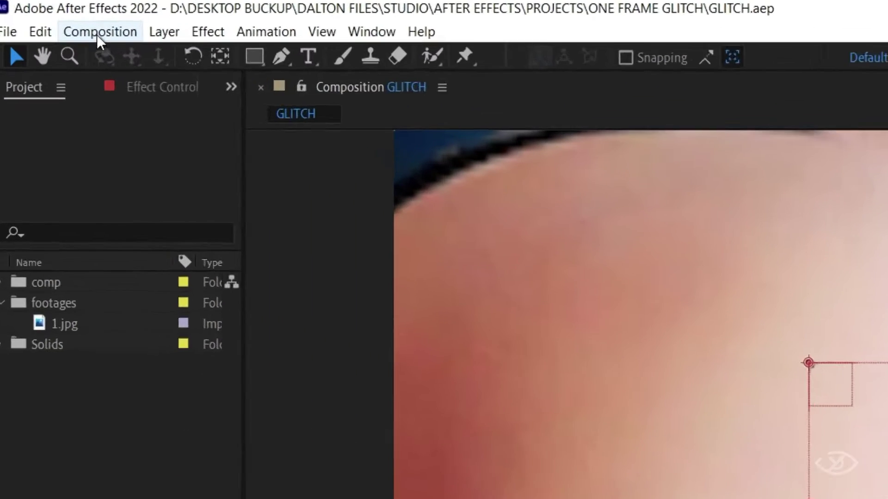
pyautogui.click(65, 19)
pyautogui.click(197, 71)
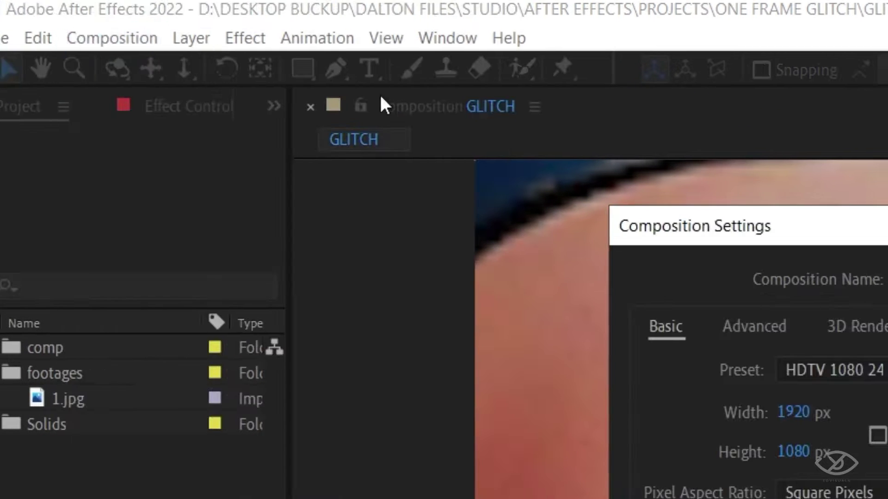
pyautogui.write('one frame g')
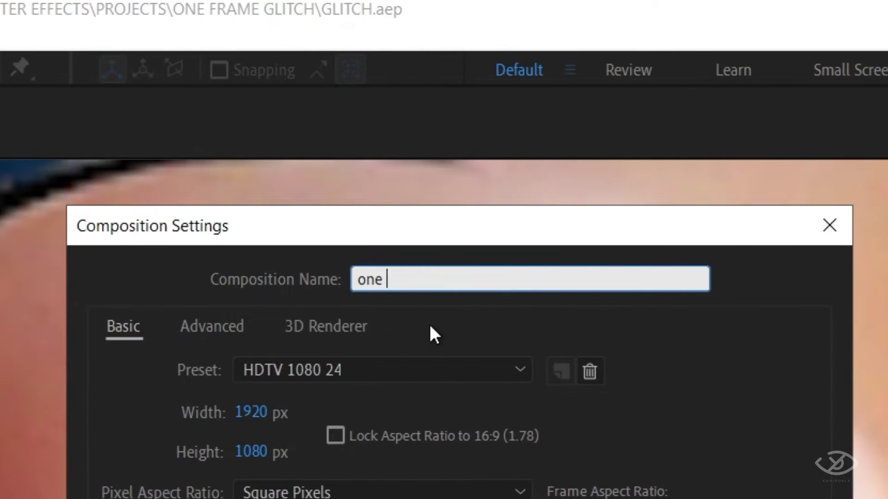
pyautogui.write('litch')
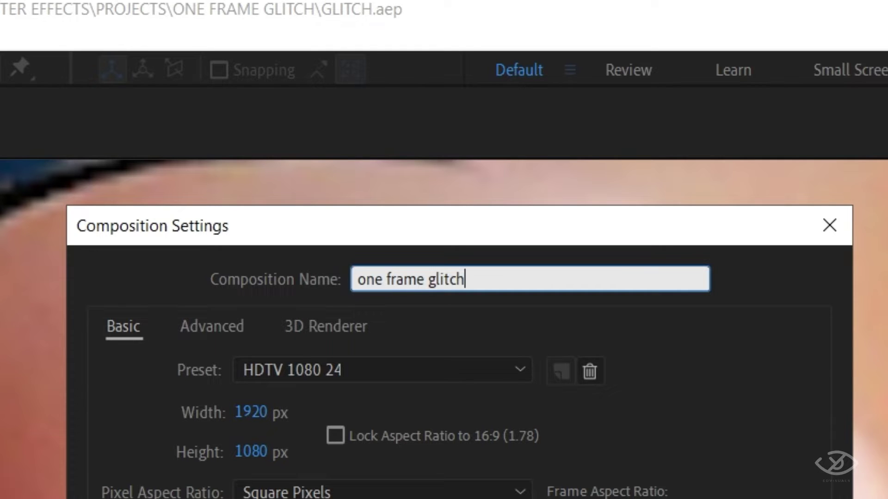
pyautogui.click(438, 375)
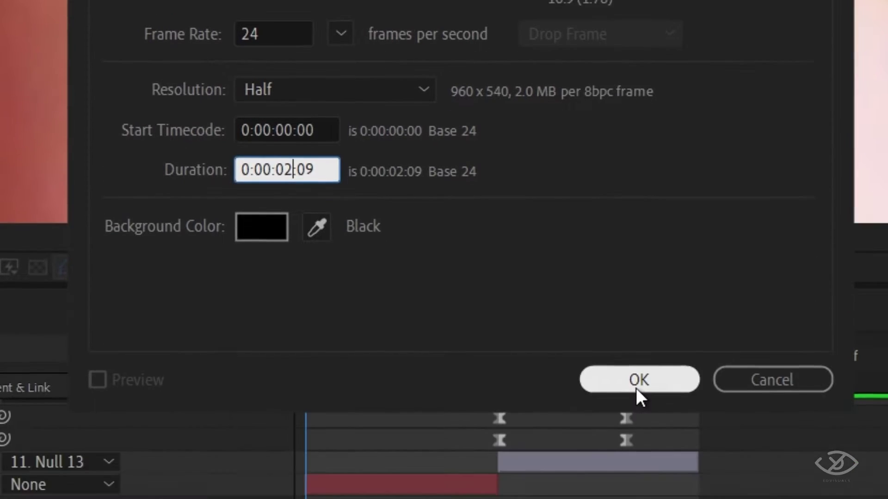
pyautogui.click(636, 387)
# Add 1.jpg from the footages folder as a layer in the one frame glitch composition
pyautogui.press('space')
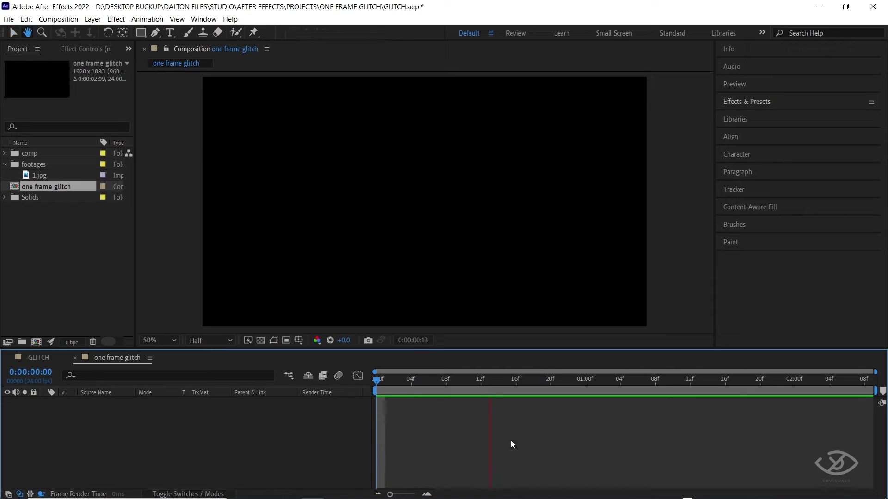
pyautogui.press('space')
pyautogui.moveTo(29, 178); pyautogui.dragTo(103, 411)
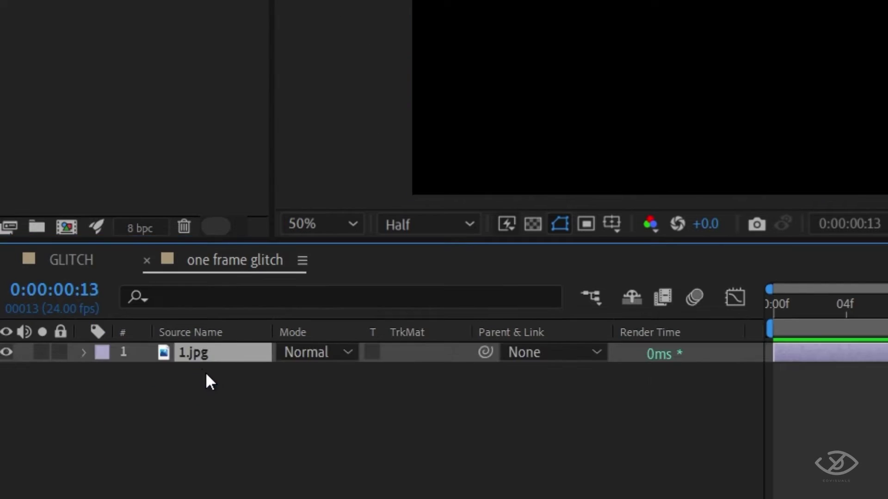
# Add two null objects above the 1.jpg layer
pyautogui.rightClick(502, 434)
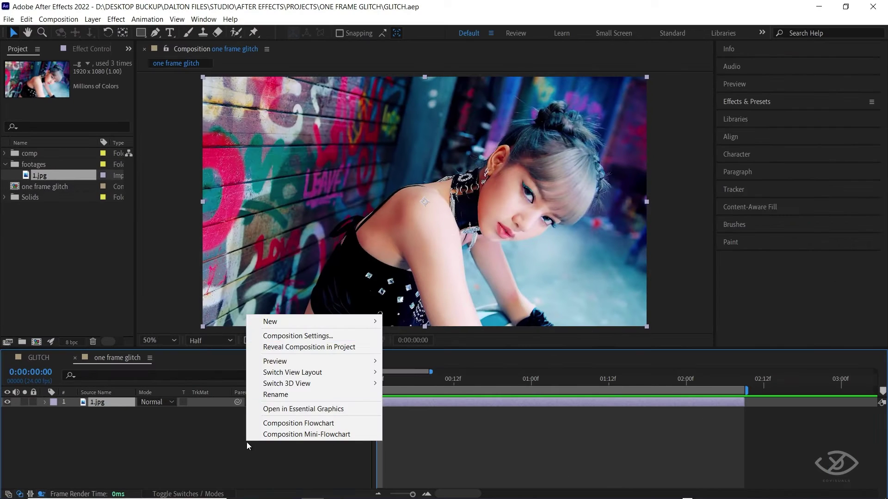
pyautogui.moveTo(337, 324)
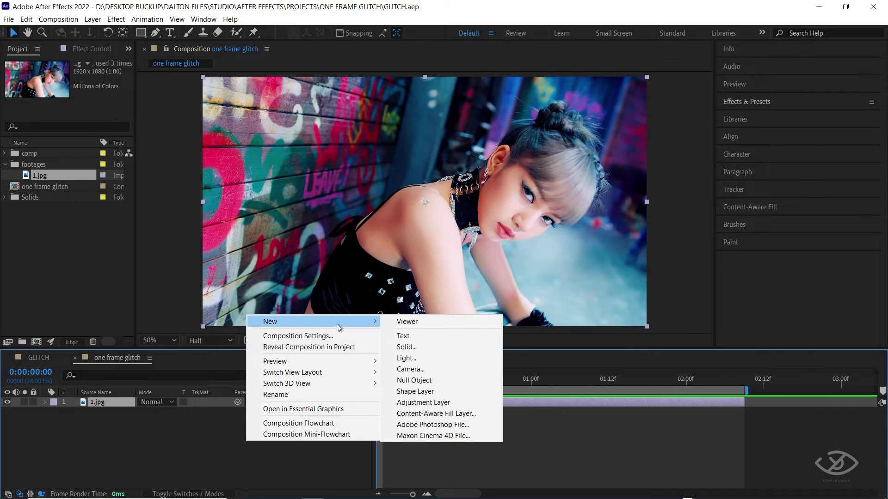
pyautogui.click(414, 380)
pyautogui.rightClick(264, 447)
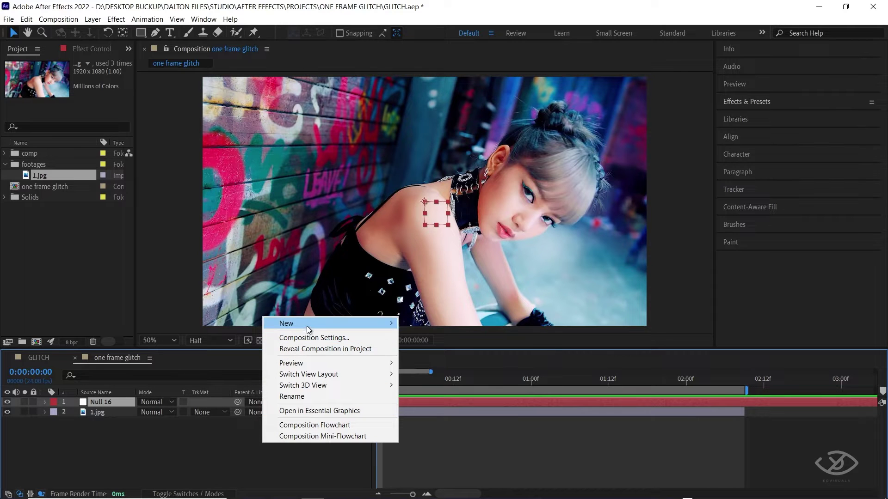
pyautogui.moveTo(338, 325)
pyautogui.click(446, 382)
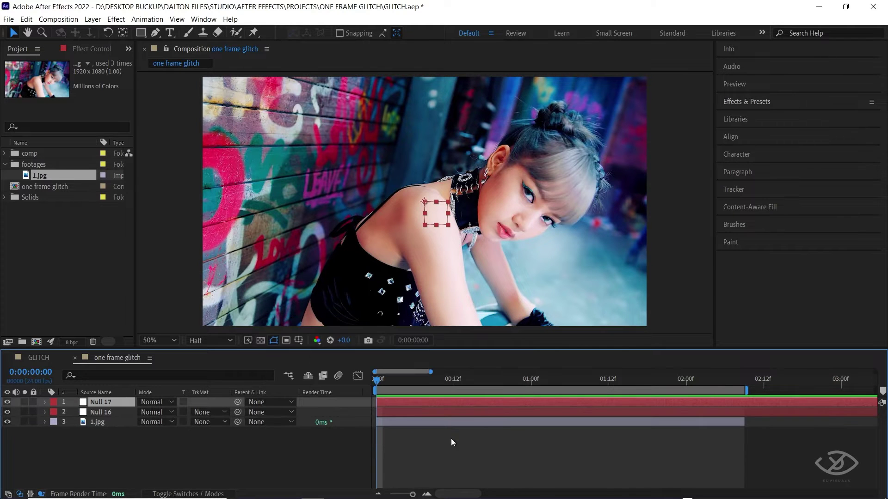
# Parent the 1.jpg layer to Null 16 and Null 16 to Null 17
pyautogui.click(407, 422)
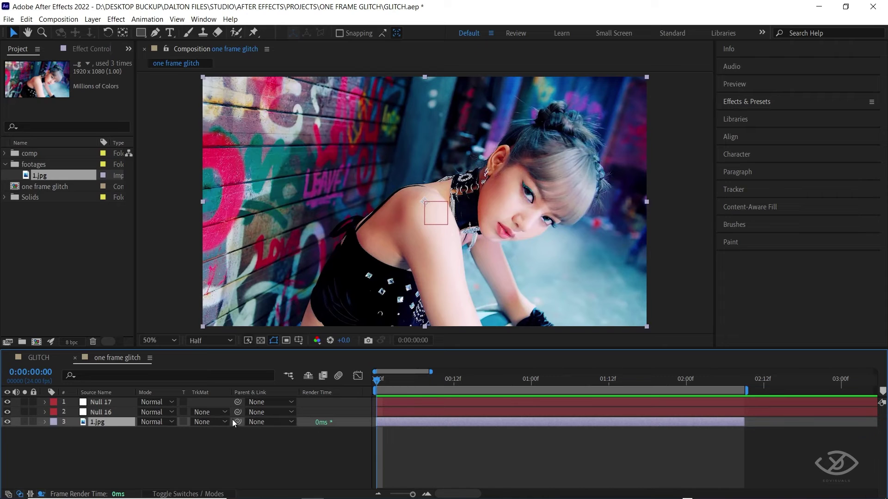
pyautogui.moveTo(235, 421); pyautogui.dragTo(111, 412)
pyautogui.click(392, 414)
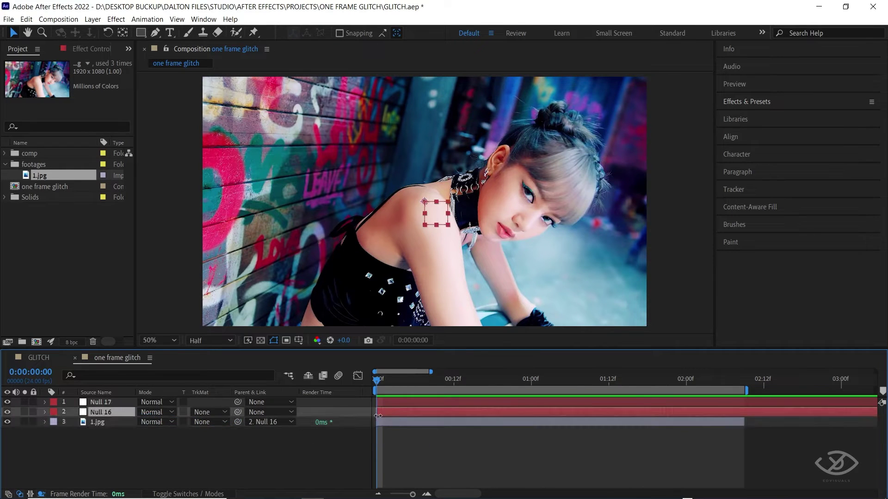
pyautogui.moveTo(237, 413); pyautogui.dragTo(101, 404)
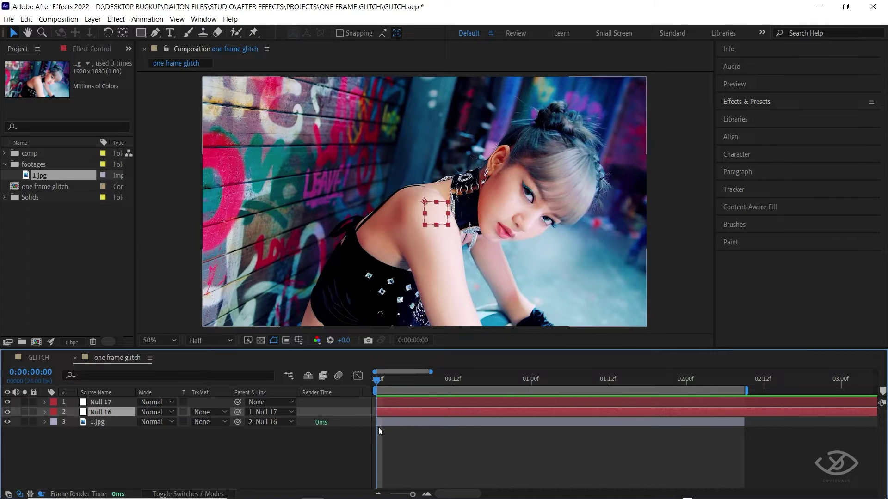
# Keyframe Null 16's Scale from 650% at 0:00:00:00 to 100% at about frame 17
pyautogui.press('s')
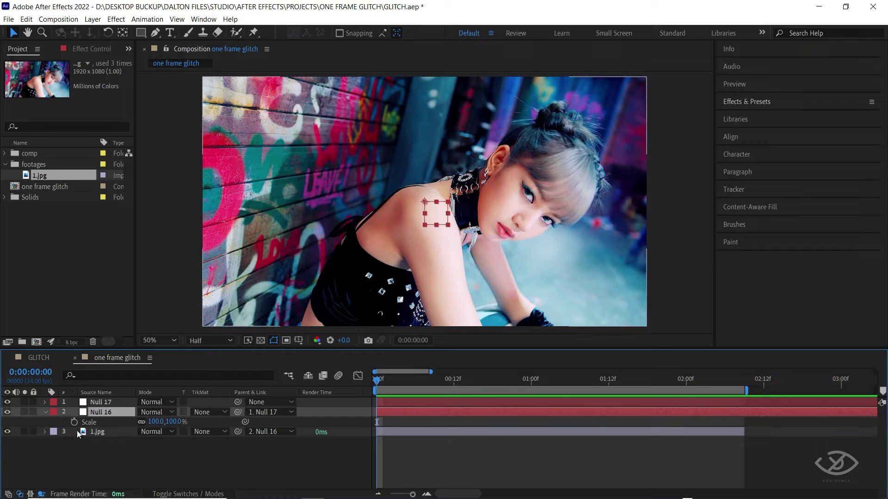
pyautogui.hotkey('alt', 'shift', 's')
pyautogui.moveTo(376, 423); pyautogui.dragTo(648, 416)
pyautogui.click(169, 421)
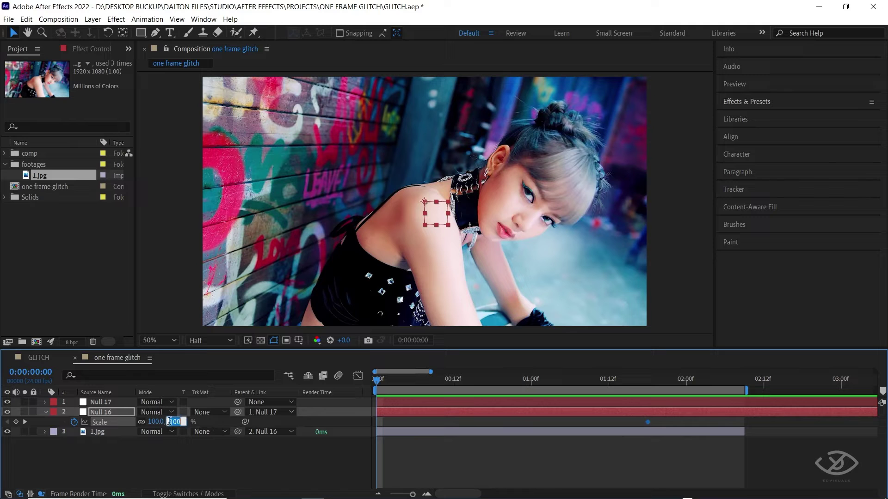
pyautogui.press('Return')
pyautogui.moveTo(648, 422); pyautogui.dragTo(485, 423)
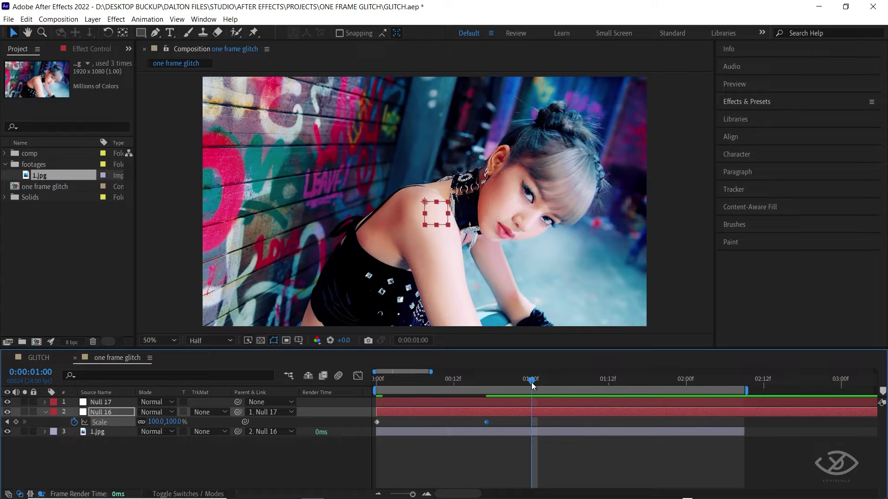
# End the work area at 0:00:01:00 and preview the zoom-out animation
pyautogui.press('n')
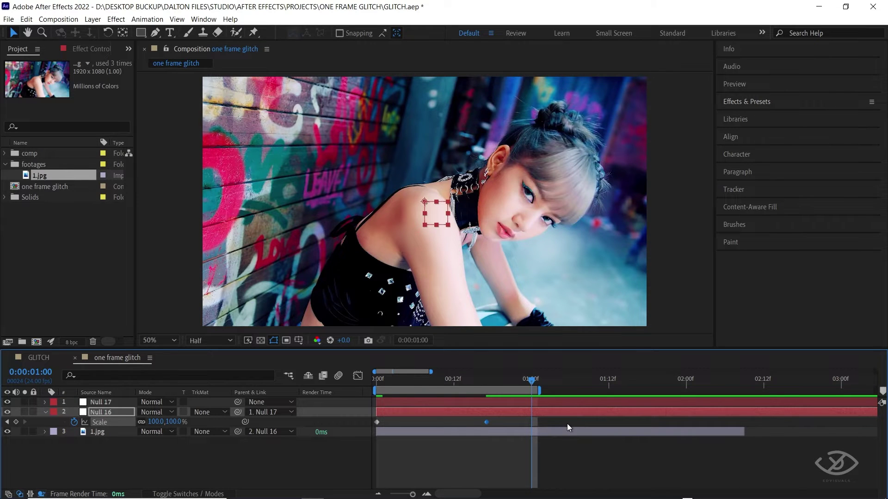
pyautogui.press('space')
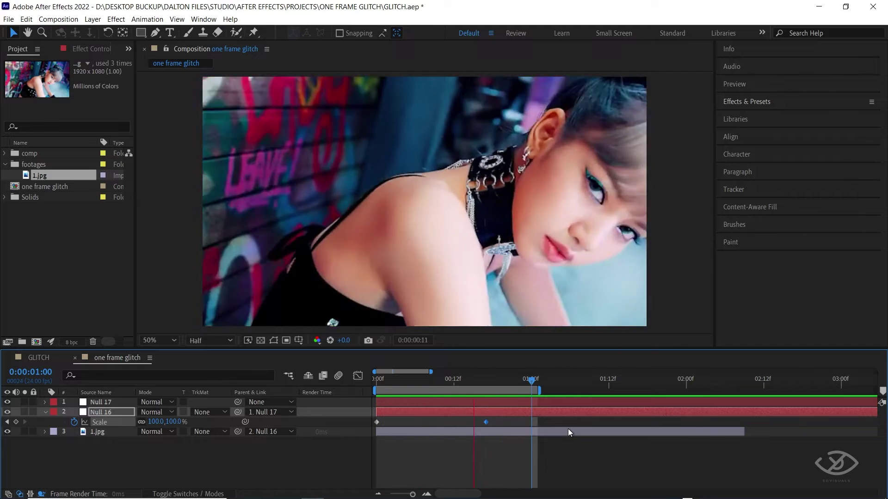
pyautogui.click(388, 443)
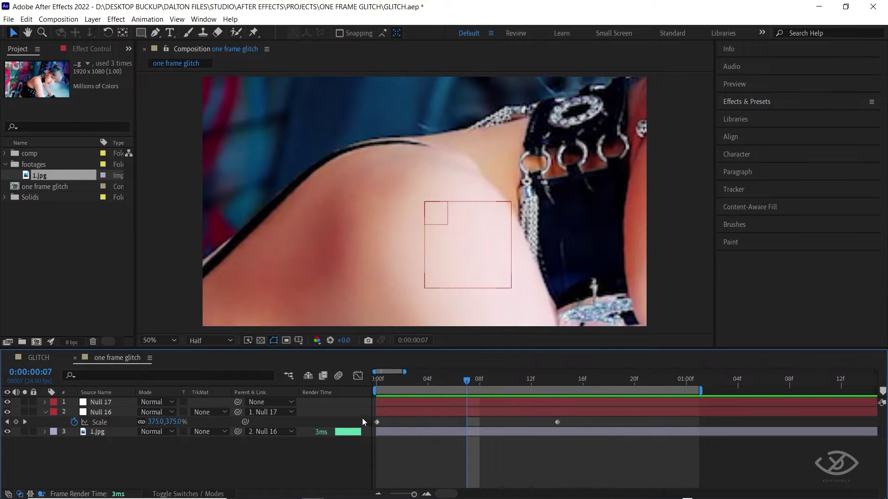
# Apply Easy Ease to both Scale keyframes of Null 16
pyautogui.moveTo(375, 417); pyautogui.dragTo(564, 423)
pyautogui.rightClick(557, 421)
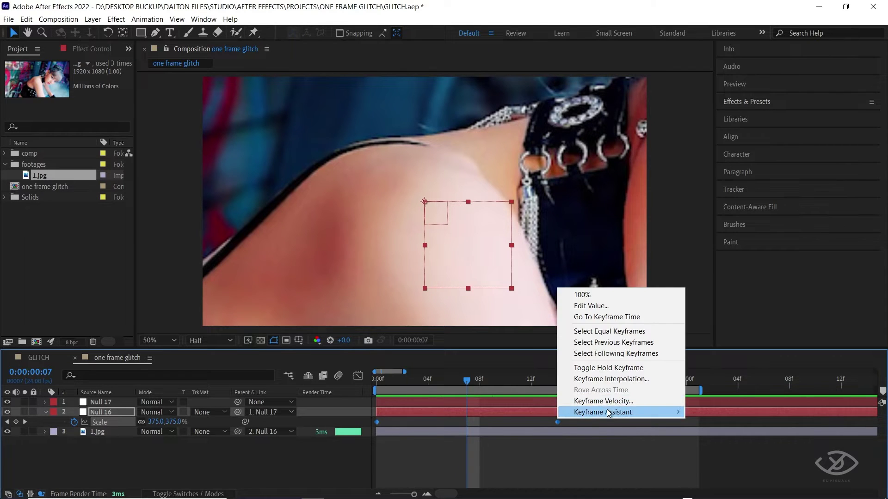
pyautogui.moveTo(641, 413)
pyautogui.click(721, 346)
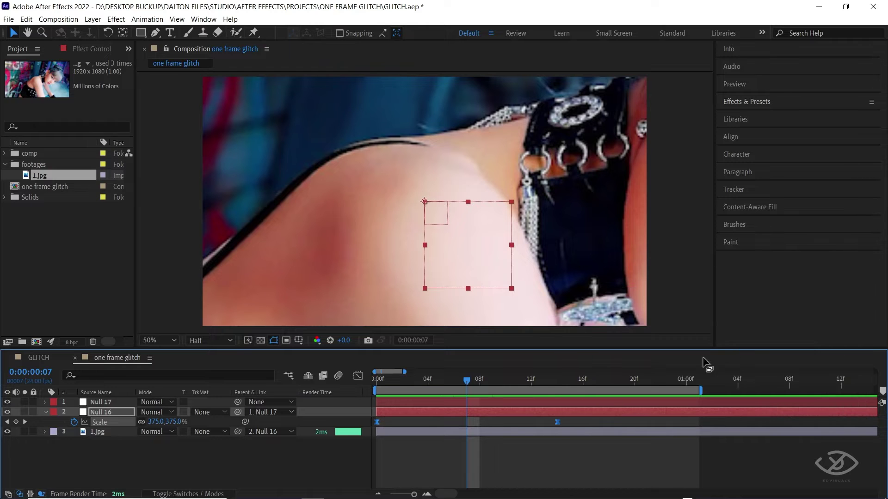
# Reshape Null 16's Scale curve in the Graph Editor to drop steeply at the start and settle gradually, and preview it
pyautogui.click(358, 376)
pyautogui.click(376, 403)
pyautogui.moveTo(437, 404); pyautogui.dragTo(371, 463)
pyautogui.moveTo(461, 471); pyautogui.dragTo(401, 469)
pyautogui.click(358, 375)
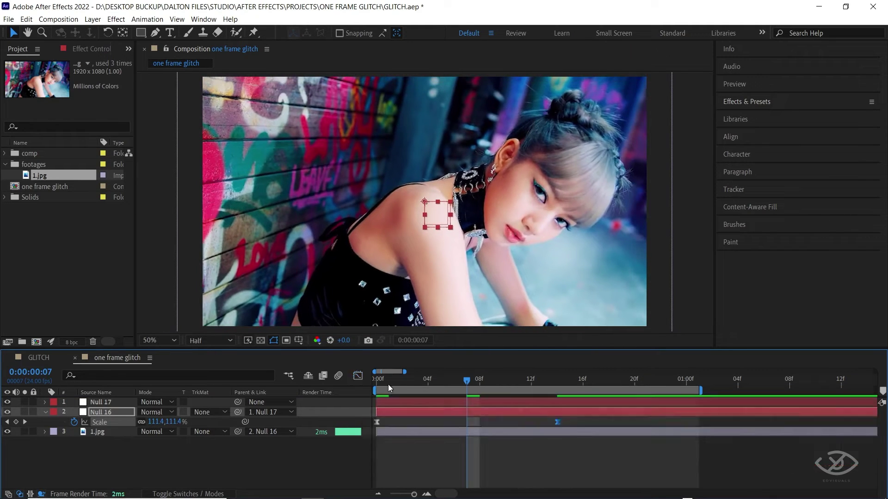
pyautogui.press('space')
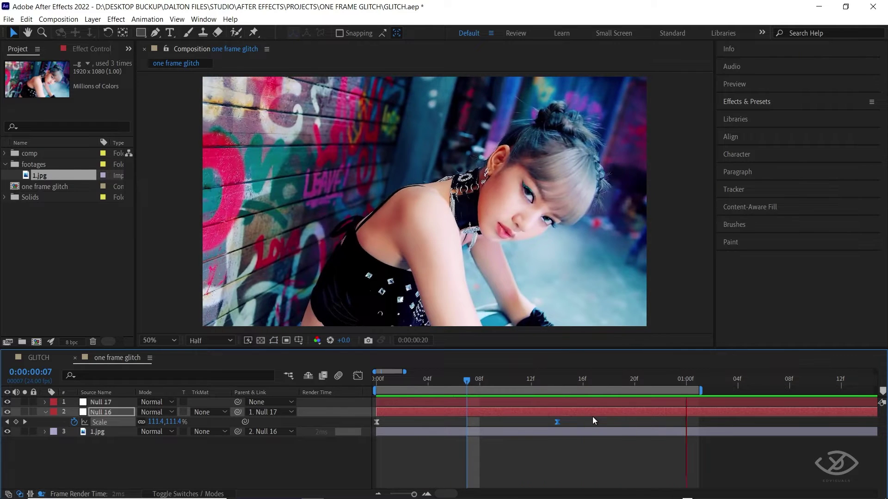
pyautogui.press('space')
# Keyframe Null 17's Scale from 100% at frame 5 to 650% at 0:00:01:01
pyautogui.click(399, 402)
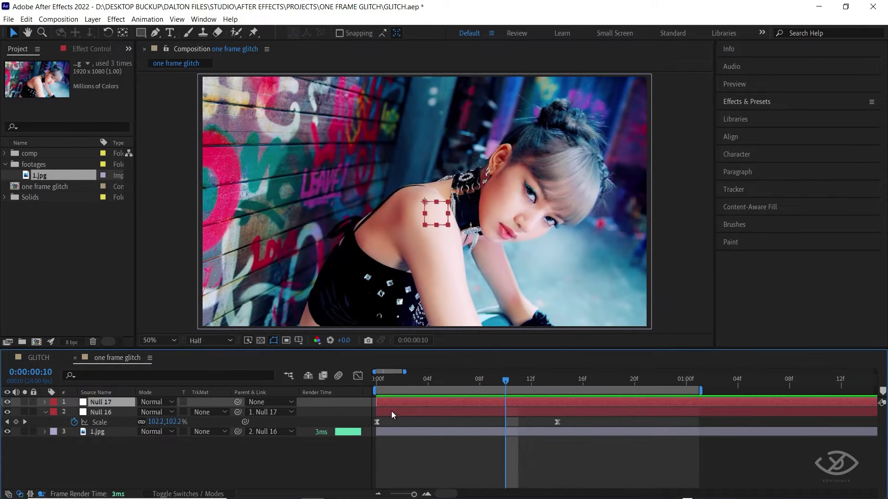
pyautogui.press('s')
pyautogui.moveTo(509, 377); pyautogui.dragTo(442, 382)
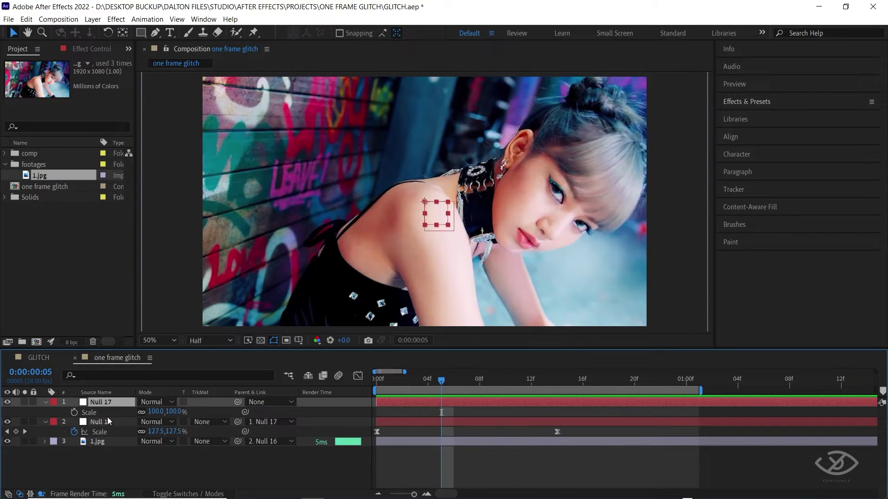
pyautogui.click(74, 412)
pyautogui.moveTo(440, 384); pyautogui.dragTo(699, 382)
pyautogui.click(173, 412)
pyautogui.press('Return')
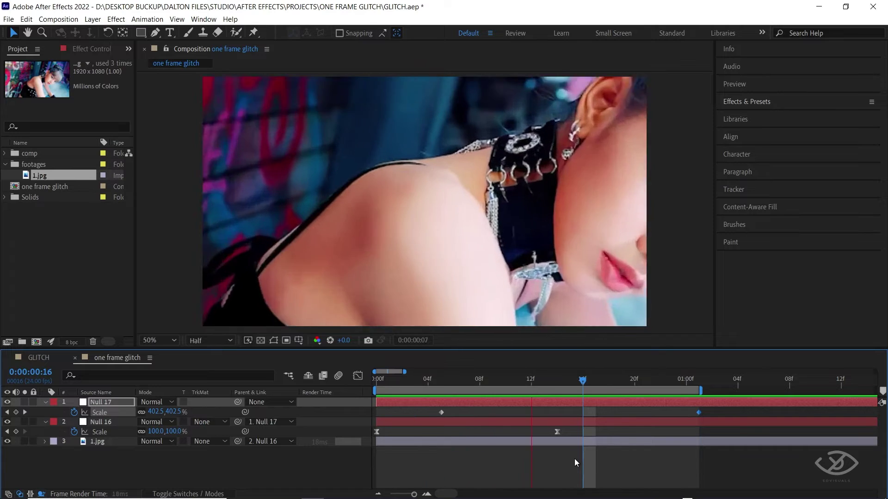
# Shift the first Scale keyframe of Null 17 to frame 6
pyautogui.press('j')
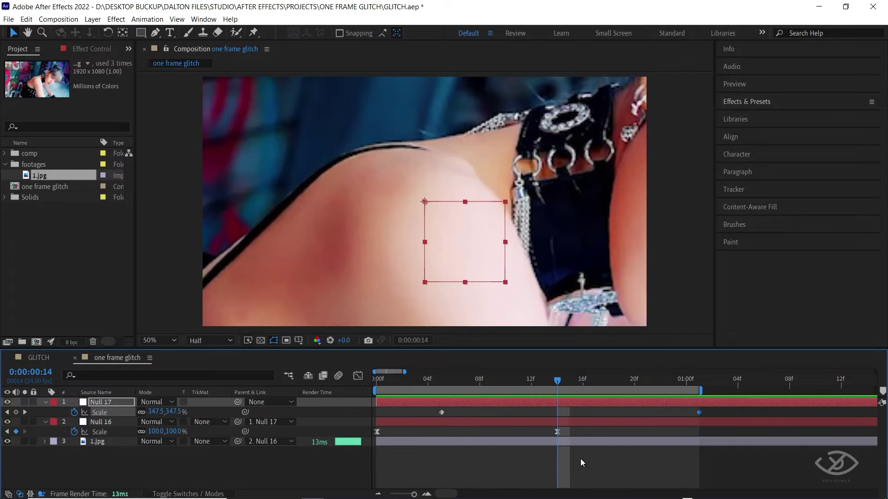
pyautogui.click(439, 384)
pyautogui.moveTo(441, 380); pyautogui.dragTo(370, 380)
pyautogui.click(441, 412)
pyautogui.moveTo(445, 412); pyautogui.dragTo(459, 413)
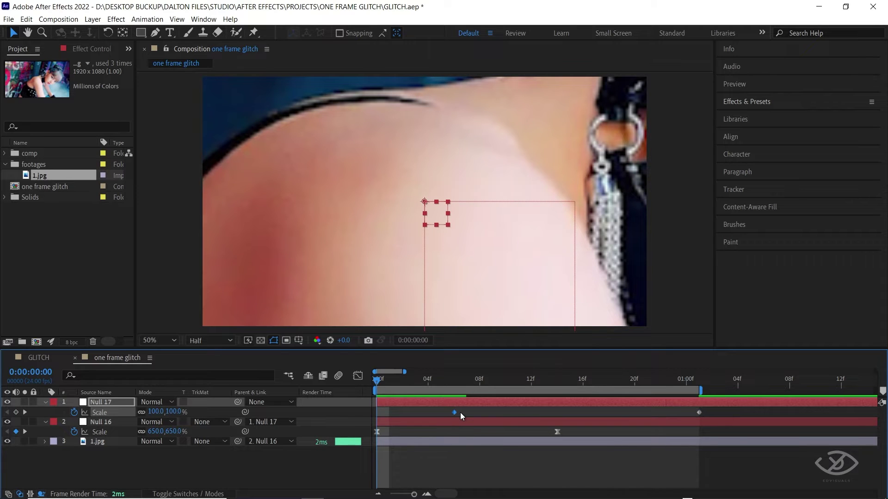
# Try lengthening the work area and delaying the last Scale keyframes of Null 17 to 0:00:01:08 and Null 16 to frame 21, and undo it
pyautogui.moveTo(721, 390); pyautogui.dragTo(803, 390)
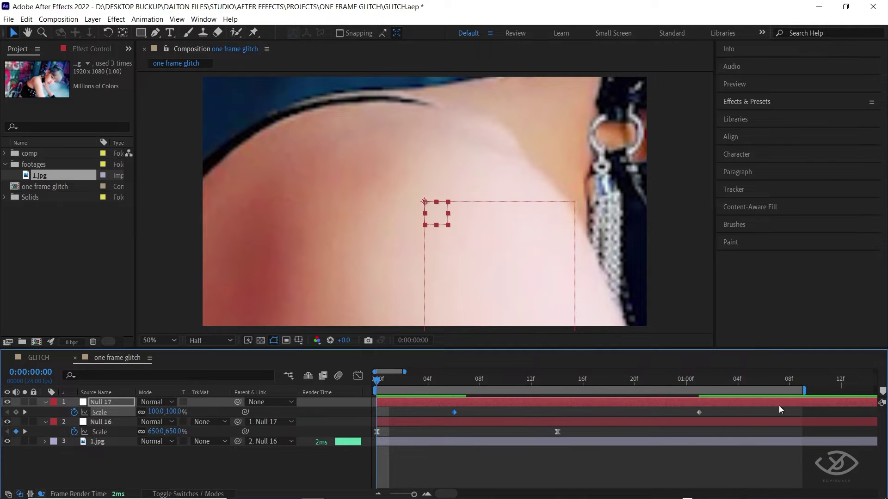
pyautogui.scroll(-1, 703, 453)
pyautogui.moveTo(619, 412); pyautogui.dragTo(686, 412)
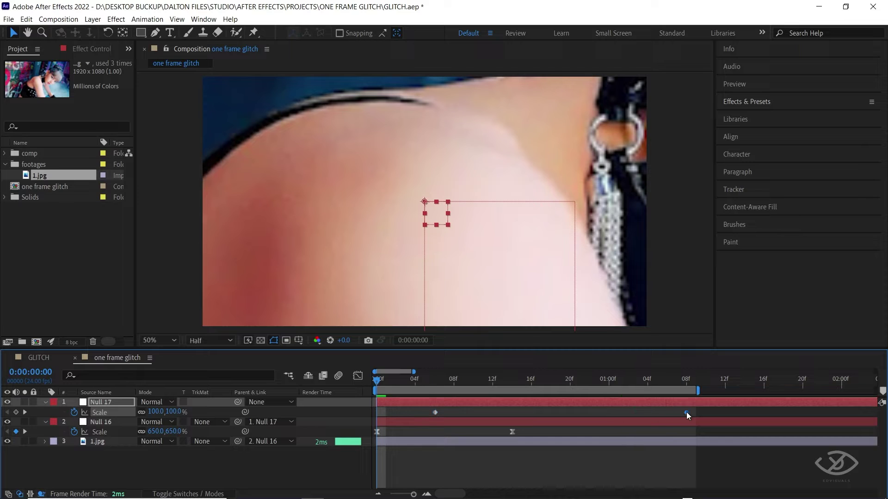
pyautogui.moveTo(509, 432); pyautogui.dragTo(584, 437)
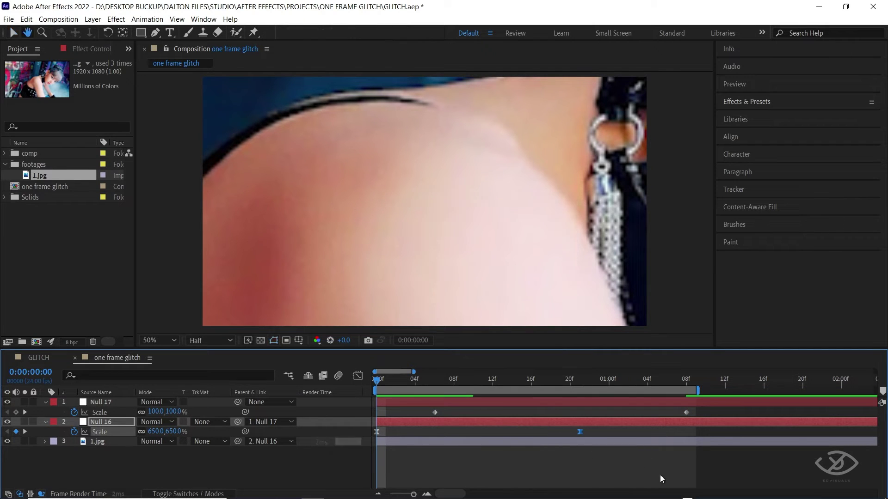
pyautogui.hotkey('ctrl', 'z')
pyautogui.hotkey('ctrl', 'z')
pyautogui.hotkey('ctrl', 'z')
# Preview the animation and apply Easy Ease to both Scale keyframes of Null 17
pyautogui.press('space')
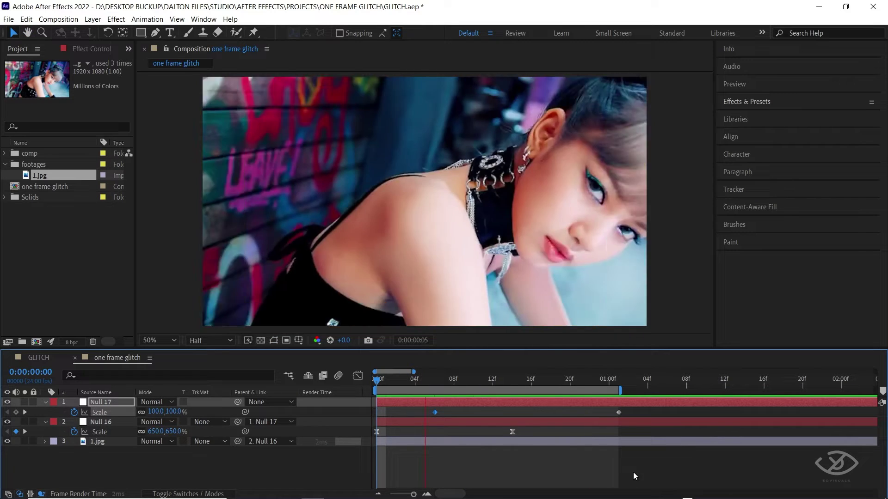
pyautogui.press('space')
pyautogui.moveTo(486, 385); pyautogui.dragTo(622, 418)
pyautogui.rightClick(618, 410)
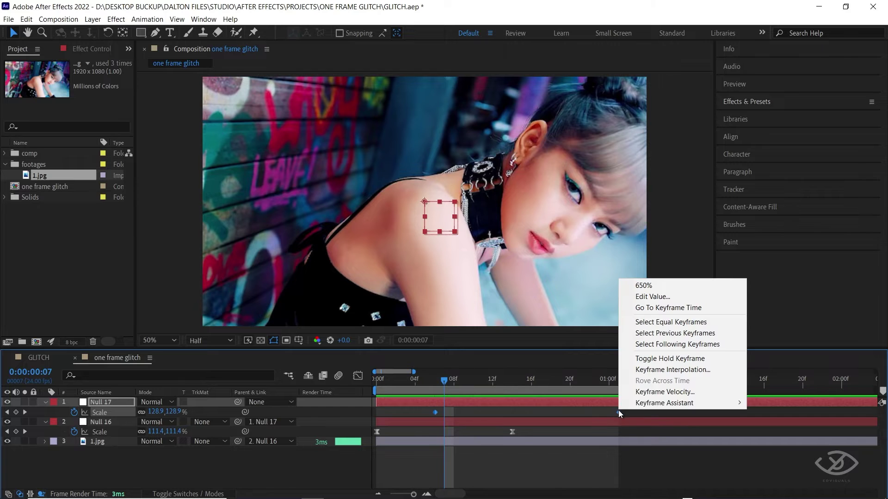
pyautogui.moveTo(652, 405)
pyautogui.click(542, 337)
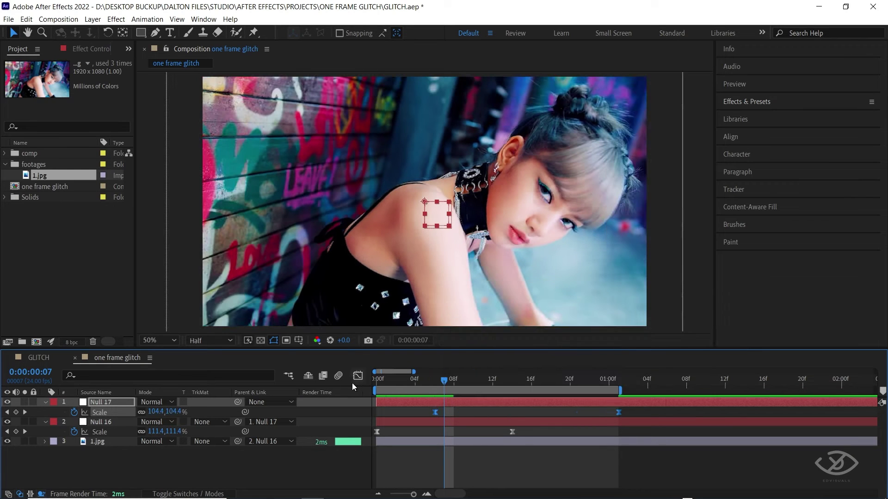
# Reshape Null 17's Scale curve in the Graph Editor to stay flat for most of its length and rise steeply at the end
pyautogui.click(357, 376)
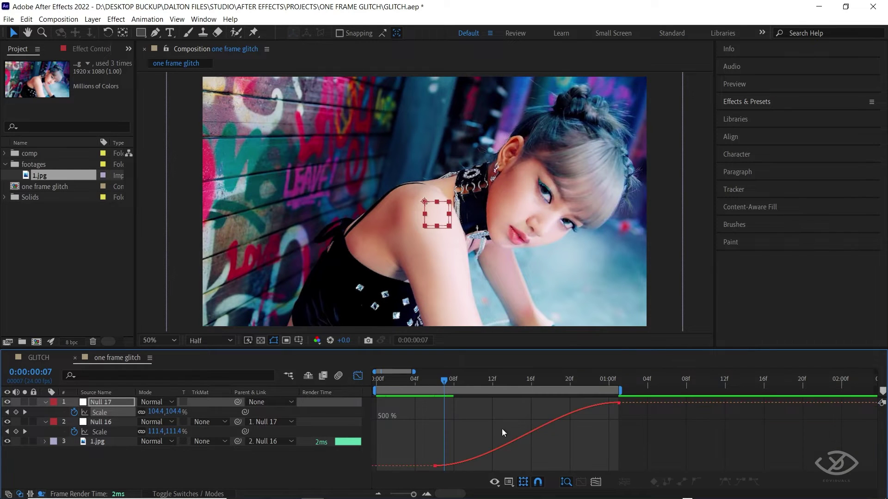
pyautogui.click(435, 466)
pyautogui.moveTo(557, 403); pyautogui.dragTo(623, 464)
pyautogui.moveTo(495, 466); pyautogui.dragTo(608, 465)
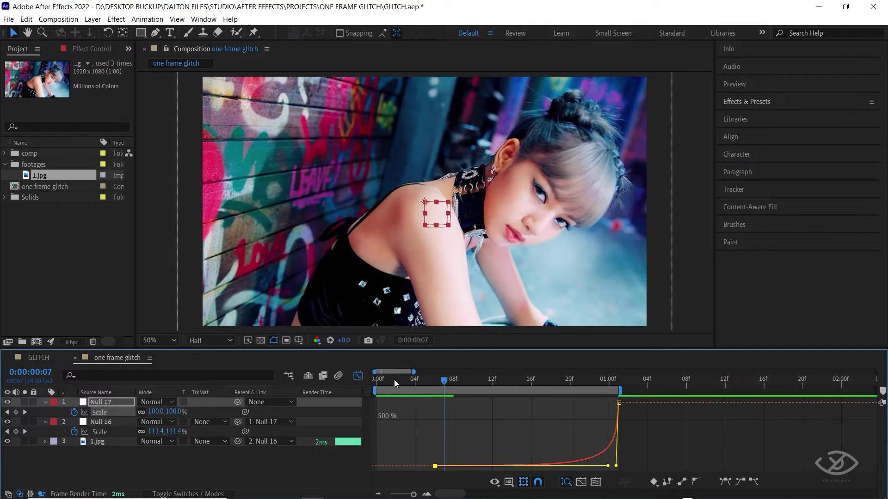
# Preview the reshaped zoom and trim Null 17, Null 16 and 1.jpg to end at 0:00:01:01
pyautogui.click(358, 376)
pyautogui.press('space')
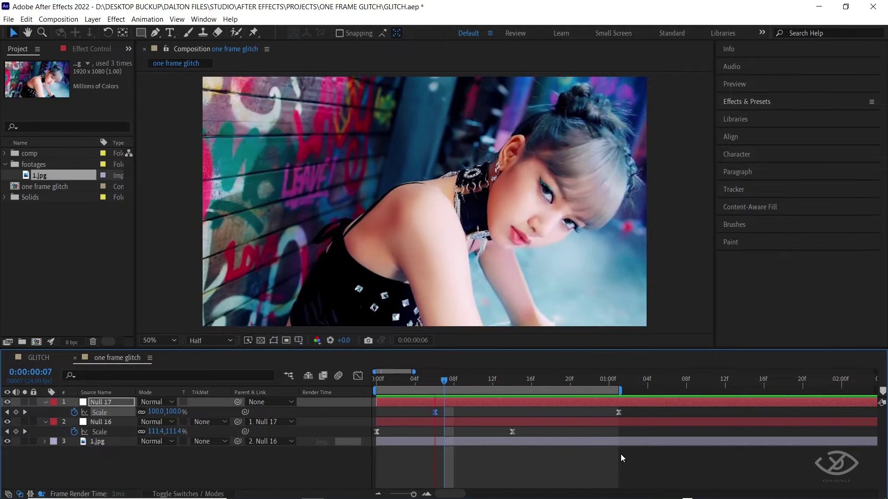
pyautogui.click(617, 380)
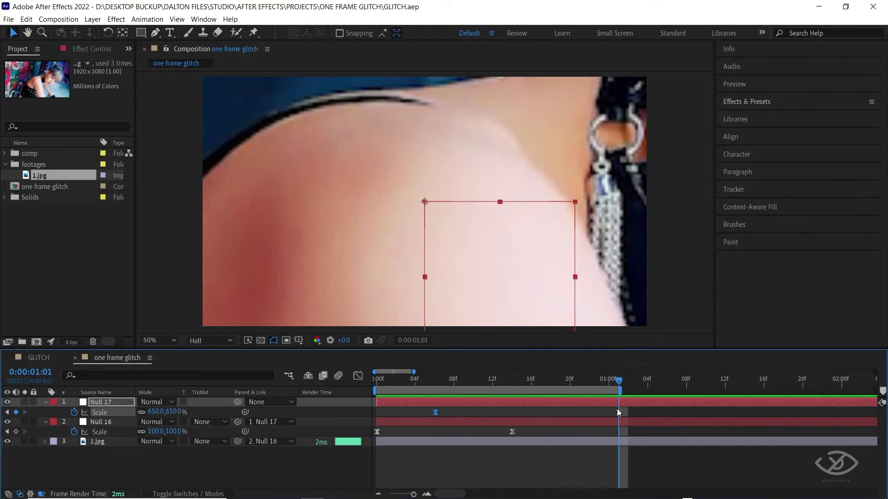
pyautogui.click(645, 444)
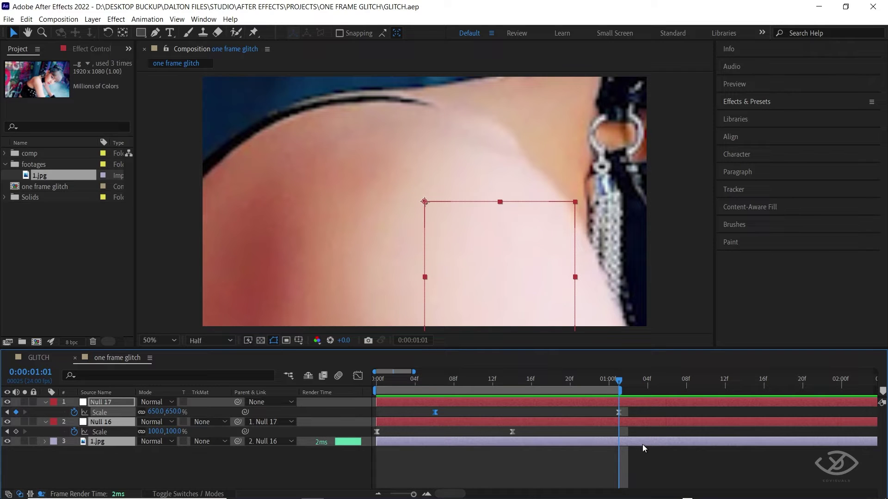
pyautogui.hotkey('alt', ']')
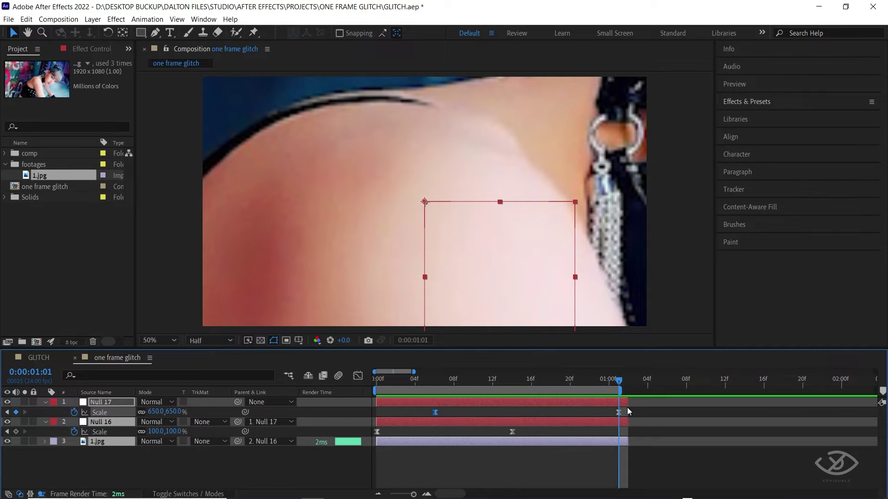
# Extend the composition's work area to 0:00:02:00
pyautogui.moveTo(624, 386); pyautogui.dragTo(805, 388)
pyautogui.press('-')
pyautogui.moveTo(560, 392); pyautogui.dragTo(578, 394)
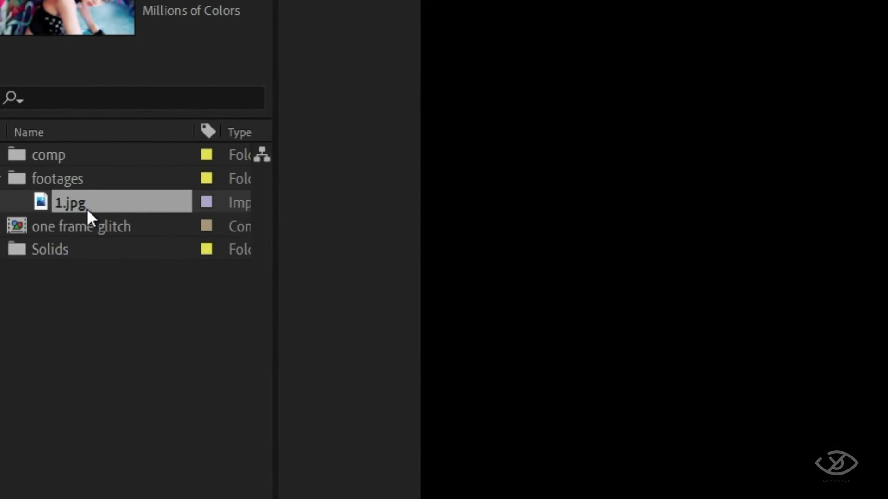
# Add a second copy of 1.jpg starting at 0:00:01:01 and bring it to the top of the layer stack
pyautogui.moveTo(47, 180); pyautogui.dragTo(147, 261)
pyautogui.moveTo(302, 383); pyautogui.dragTo(526, 437)
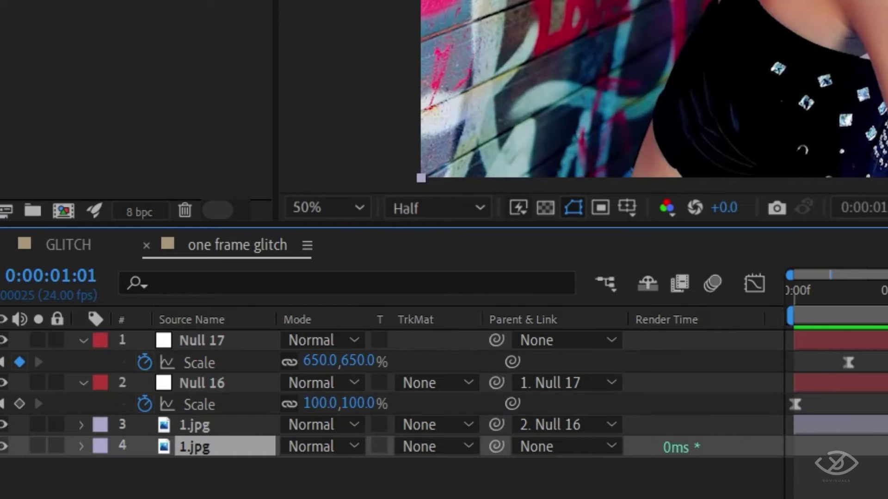
pyautogui.hotkey('ctrl', ']')
pyautogui.hotkey('ctrl', ']')
pyautogui.hotkey('ctrl', ']')
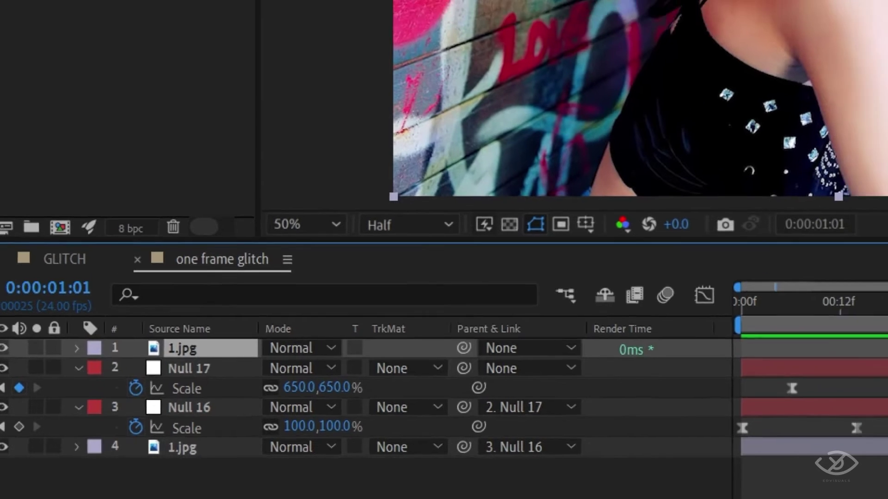
# Trim the new 1.jpg layer to end at 0:00:01:23 and save the project
pyautogui.click(594, 381)
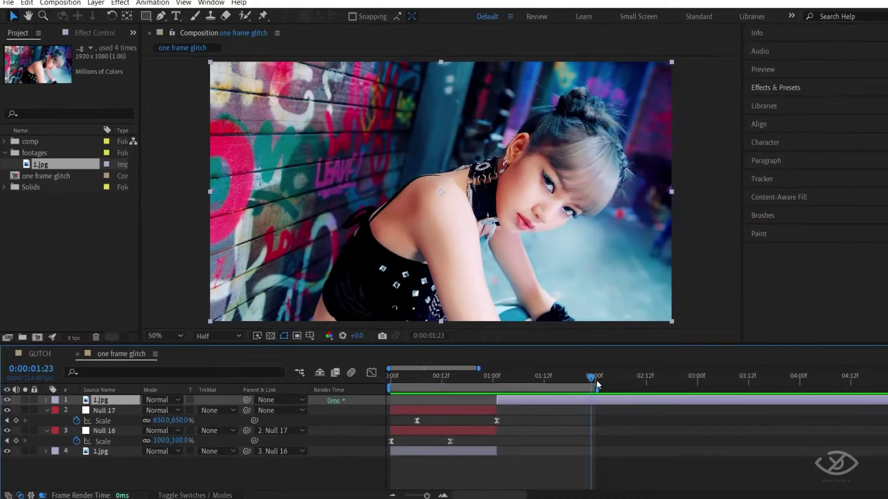
pyautogui.hotkey('alt', ']')
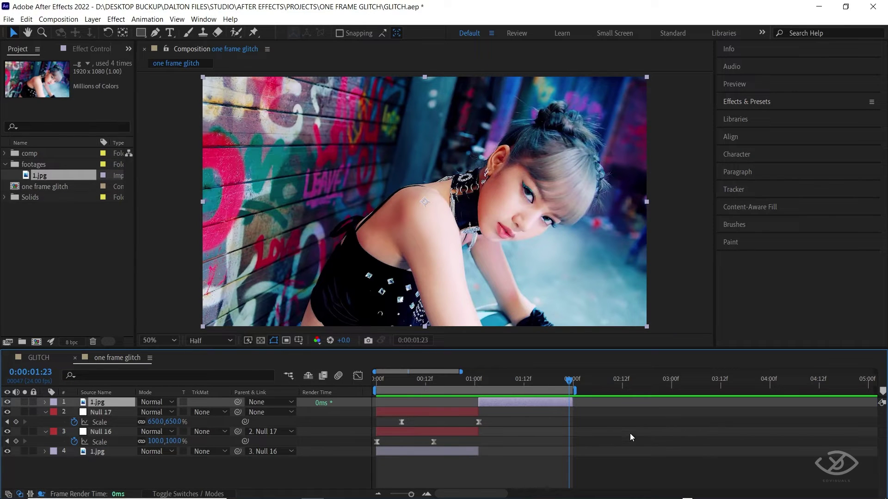
pyautogui.scroll(2, 489, 435)
pyautogui.moveTo(548, 431); pyautogui.dragTo(622, 435)
pyautogui.hotkey('ctrl', 's')
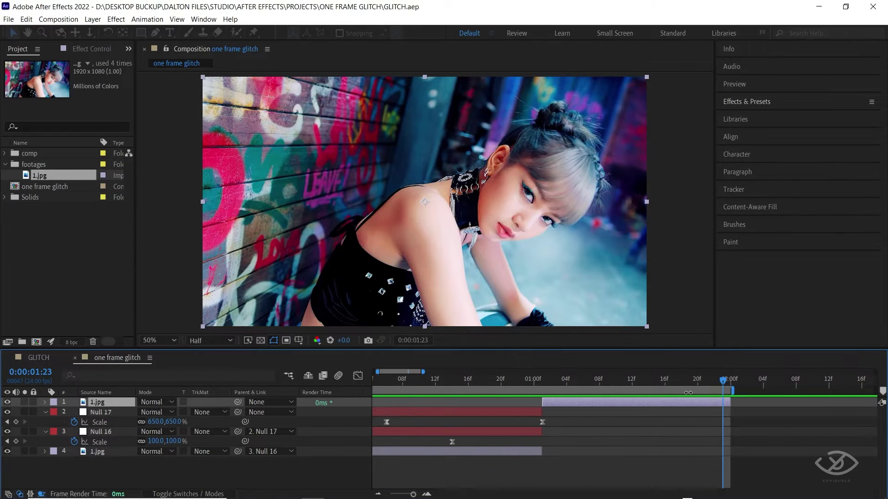
# Create two new null objects above the second 1.jpg, both starting at 0:00:01:01
pyautogui.moveTo(723, 384); pyautogui.dragTo(544, 382)
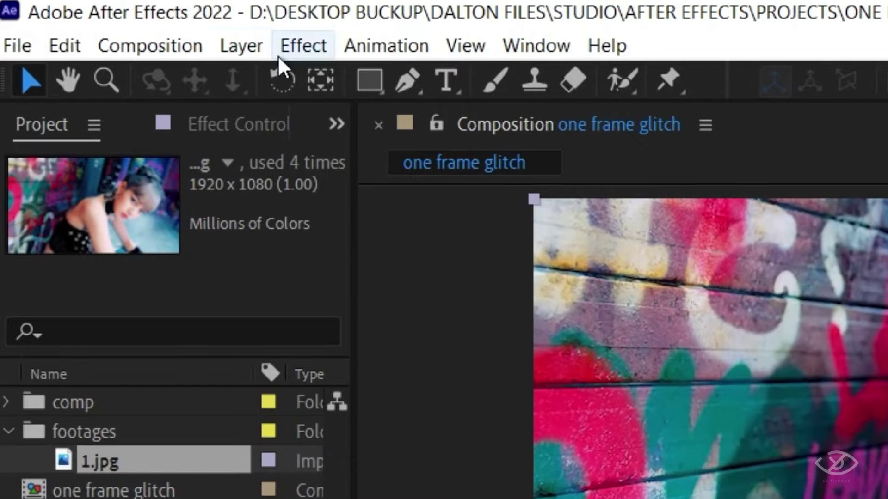
pyautogui.click(241, 45)
pyautogui.moveTo(258, 75)
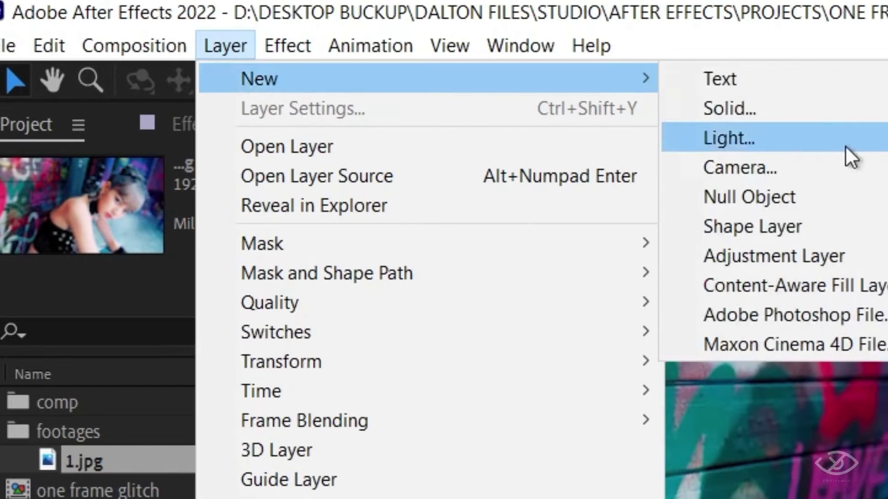
pyautogui.click(462, 196)
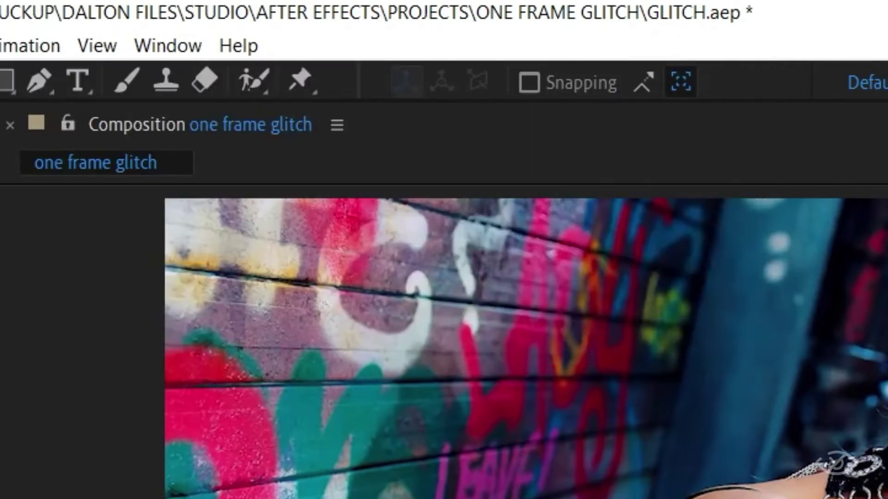
pyautogui.click(93, 19)
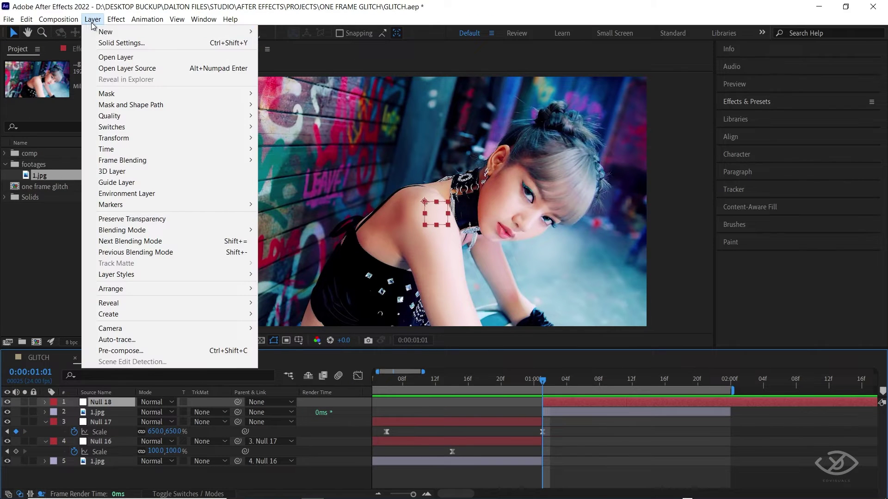
pyautogui.moveTo(102, 32)
pyautogui.click(289, 76)
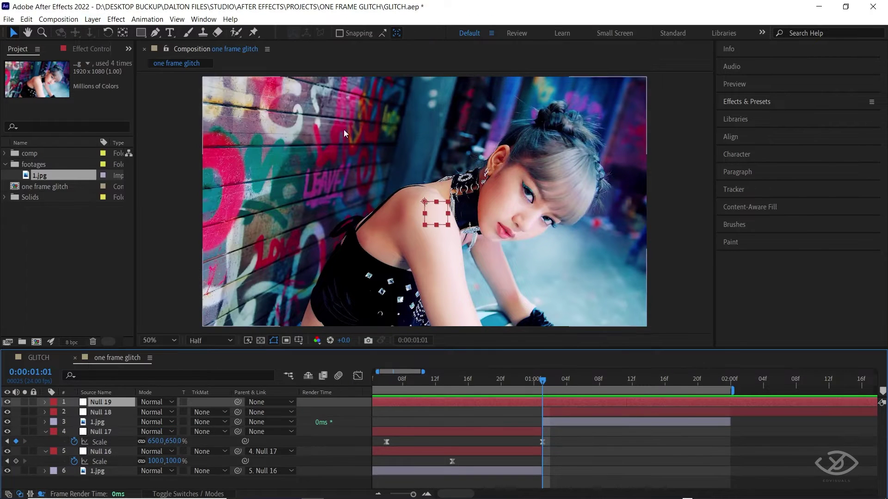
pyautogui.hotkey('alt', '[')
# Parent the second 1.jpg to Null 18 and Null 18 to Null 19
pyautogui.click(555, 420)
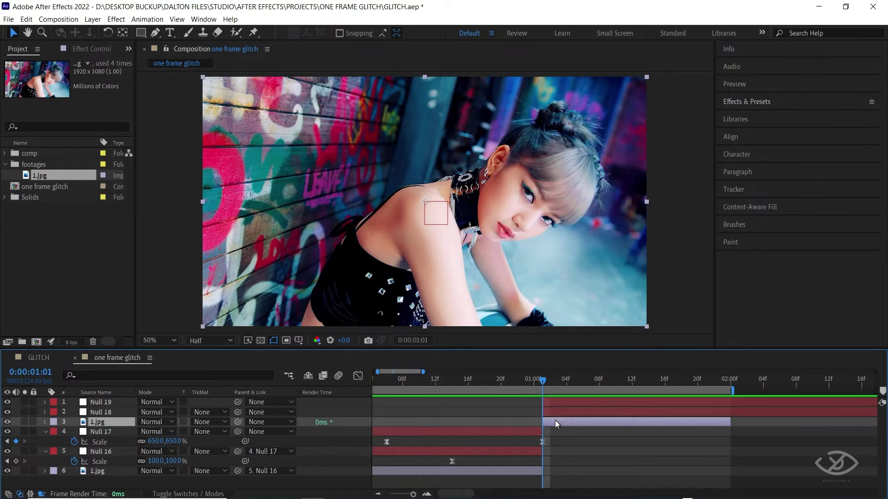
pyautogui.moveTo(238, 422); pyautogui.dragTo(109, 411)
pyautogui.click(553, 412)
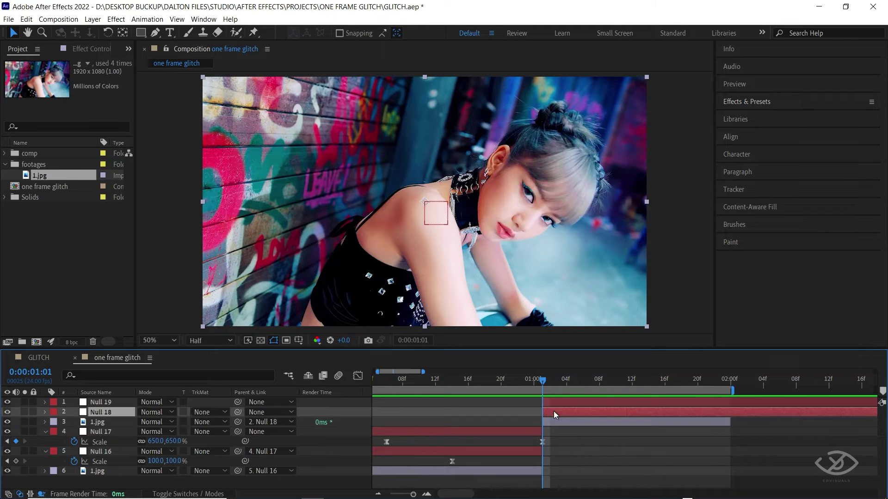
pyautogui.moveTo(146, 411); pyautogui.dragTo(124, 403)
# Reveal Position and Scale on the new nulls and keyframe Null 18's Scale at 104% at 0:00:01:01
pyautogui.press('s')
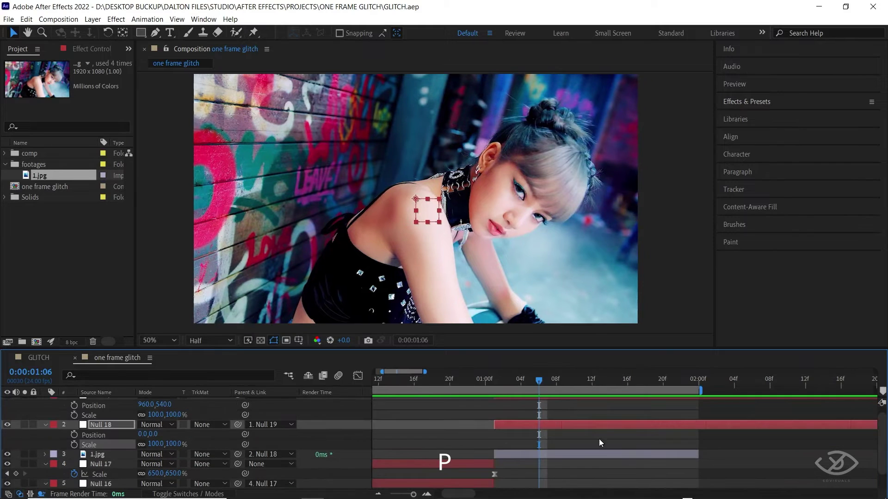
pyautogui.moveTo(539, 384); pyautogui.dragTo(495, 379)
pyautogui.hotkey('shift', 's')
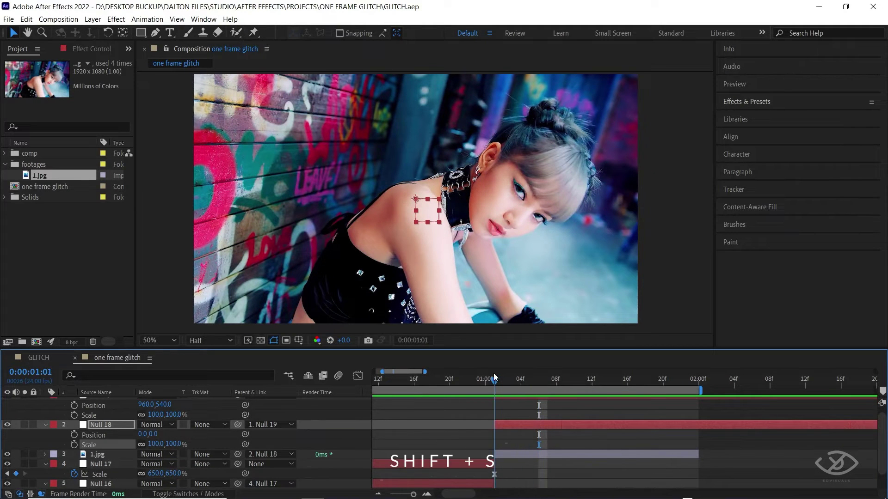
pyautogui.click(74, 444)
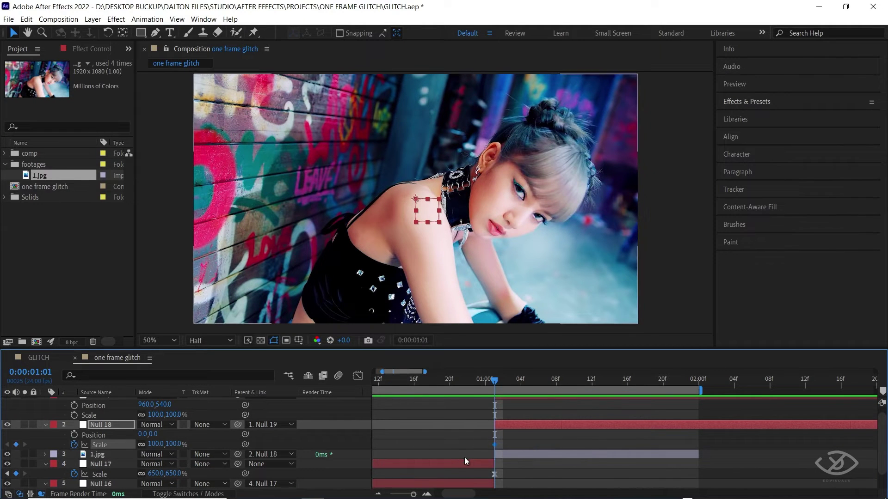
pyautogui.moveTo(154, 444); pyautogui.dragTo(156, 444)
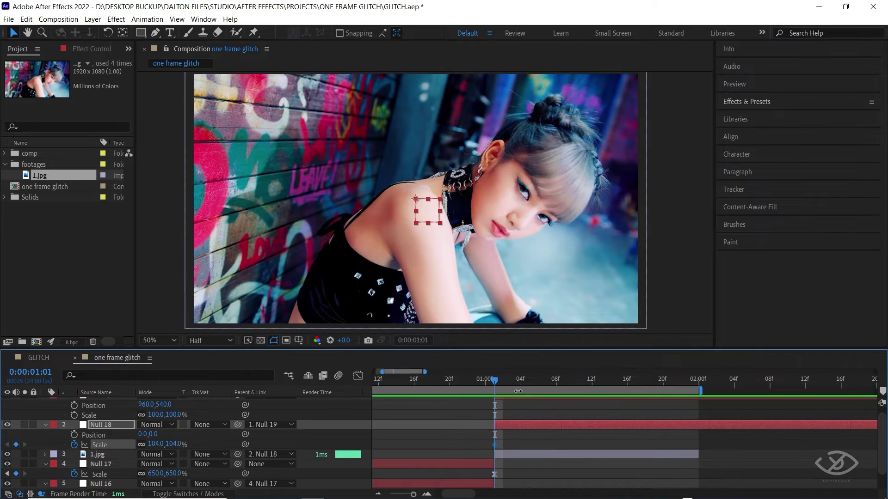
# Add a Scale keyframe of 150% on Null 18 at 0:00:01:16
pyautogui.moveTo(496, 381); pyautogui.dragTo(602, 381)
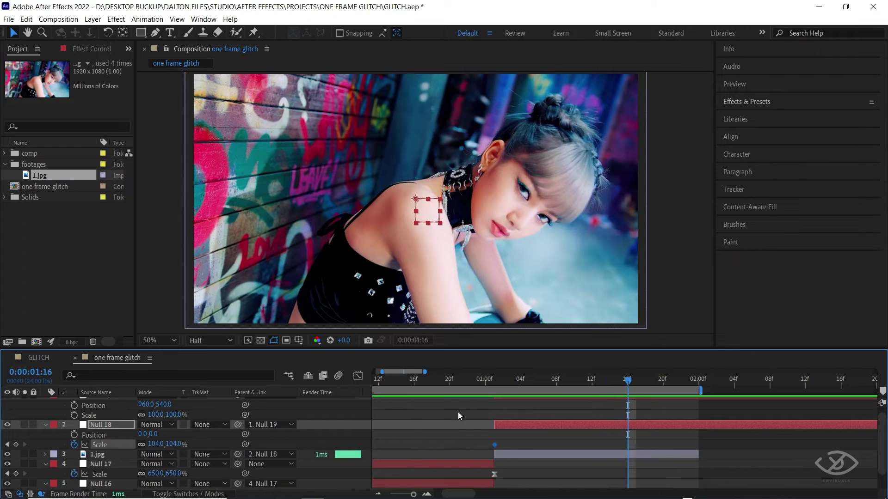
pyautogui.moveTo(162, 445); pyautogui.dragTo(184, 446)
pyautogui.click(177, 444)
pyautogui.write('150')
pyautogui.press('Return')
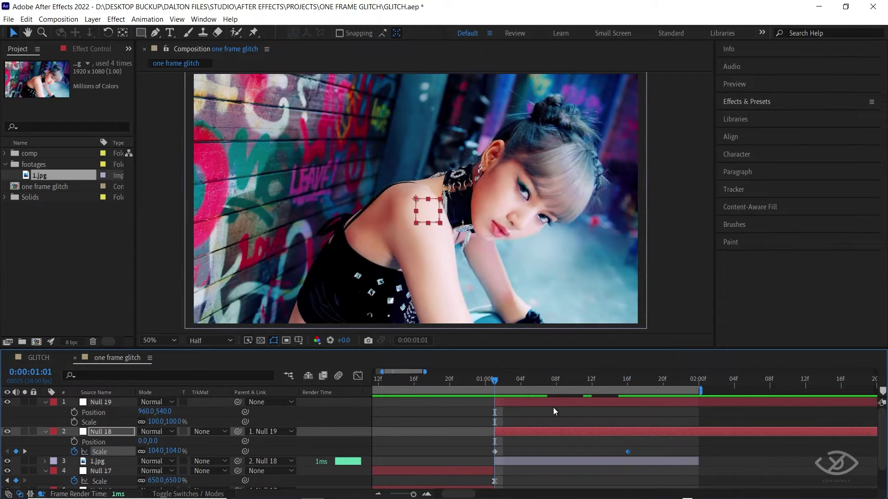
# Keyframe Null 19's Scale from 650% at 0:00:01:07 down to 100% at 0:00:02:00
pyautogui.click(557, 405)
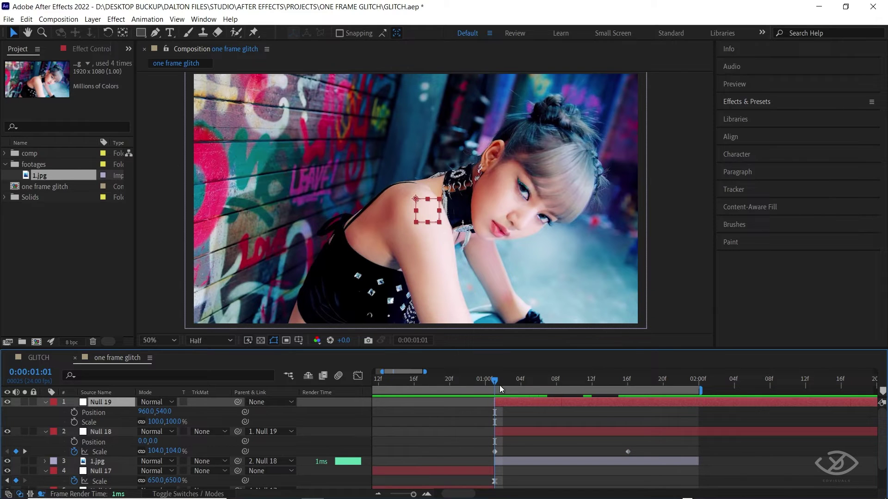
pyautogui.click(75, 423)
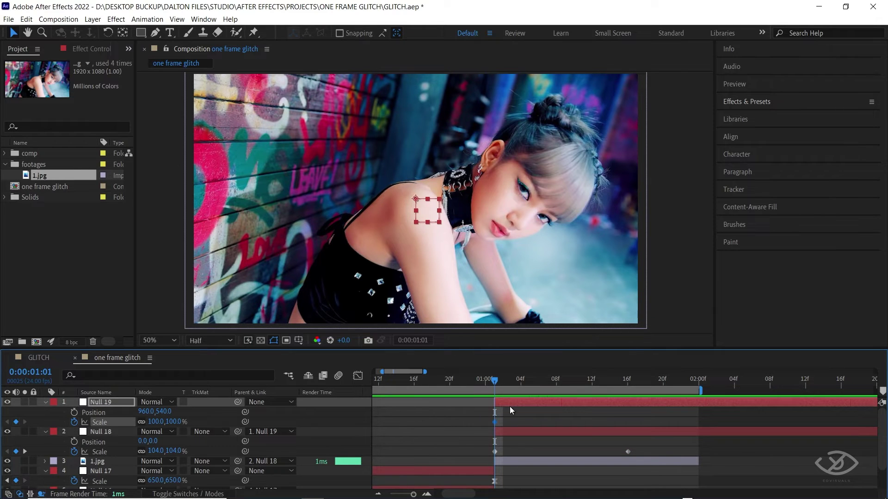
pyautogui.moveTo(495, 422); pyautogui.dragTo(698, 422)
pyautogui.moveTo(495, 381); pyautogui.dragTo(548, 385)
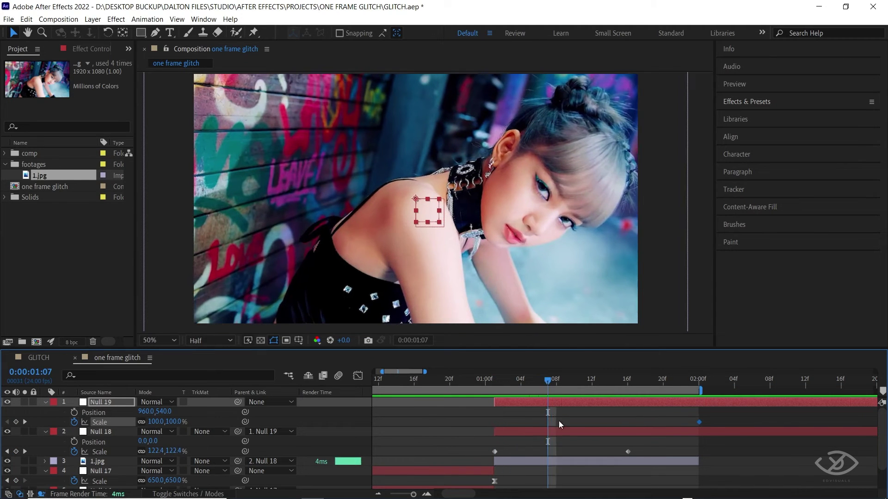
pyautogui.moveTo(180, 425); pyautogui.dragTo(492, 418)
pyautogui.press('j')
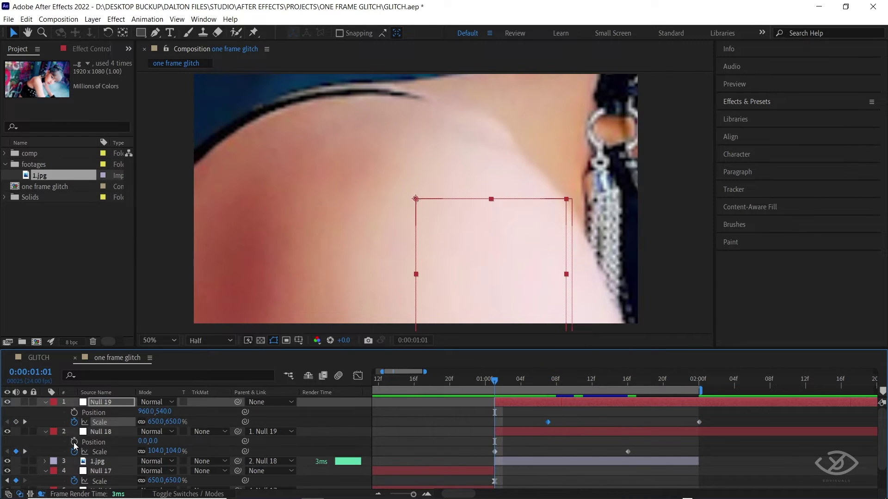
# Keyframe Null 18's Position from 0, 0 at 0:00:01:01 to -618, 0 at 0:00:01:16
pyautogui.click(74, 442)
pyautogui.moveTo(500, 383); pyautogui.dragTo(628, 380)
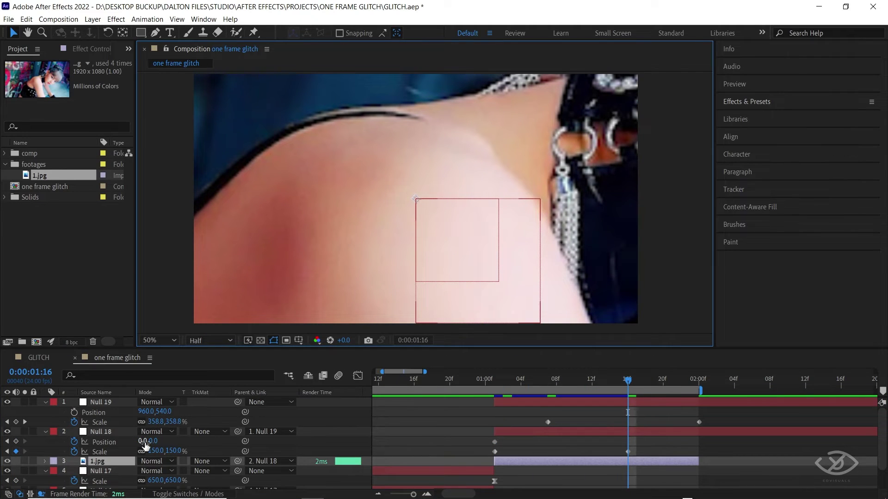
pyautogui.moveTo(144, 442); pyautogui.dragTo(29, 441)
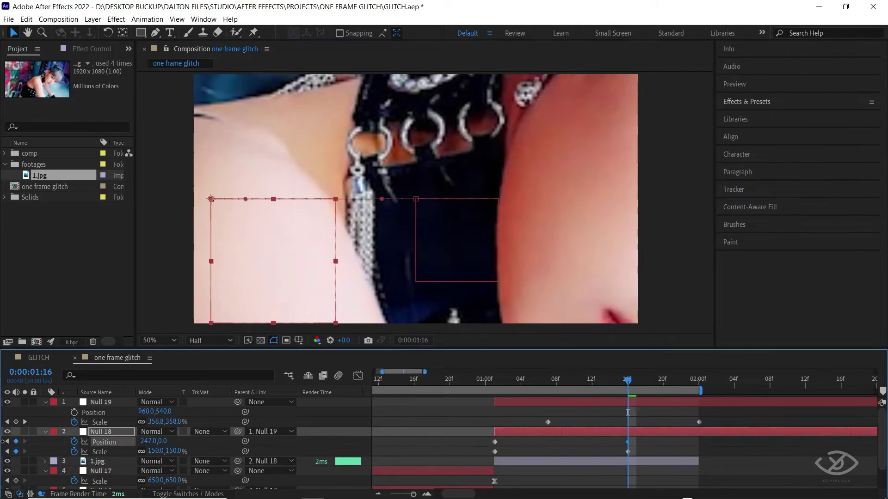
pyautogui.moveTo(147, 441); pyautogui.dragTo(67, 448)
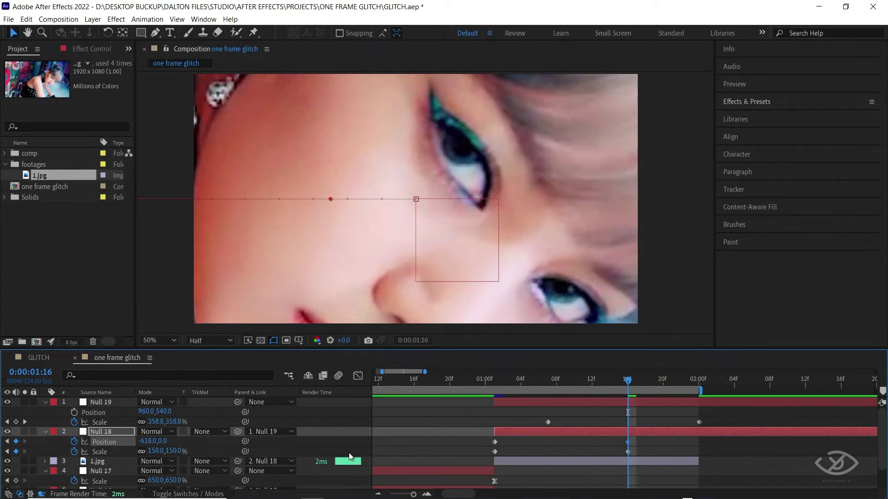
# Set Null 18's Scale keyframe at 0:00:01:01 to 100%
pyautogui.moveTo(630, 388); pyautogui.dragTo(494, 390)
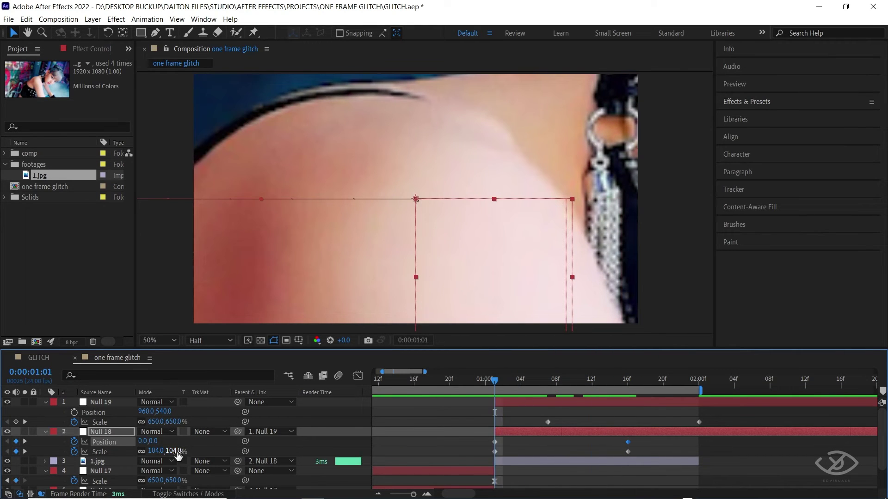
pyautogui.write('100')
pyautogui.press('Return')
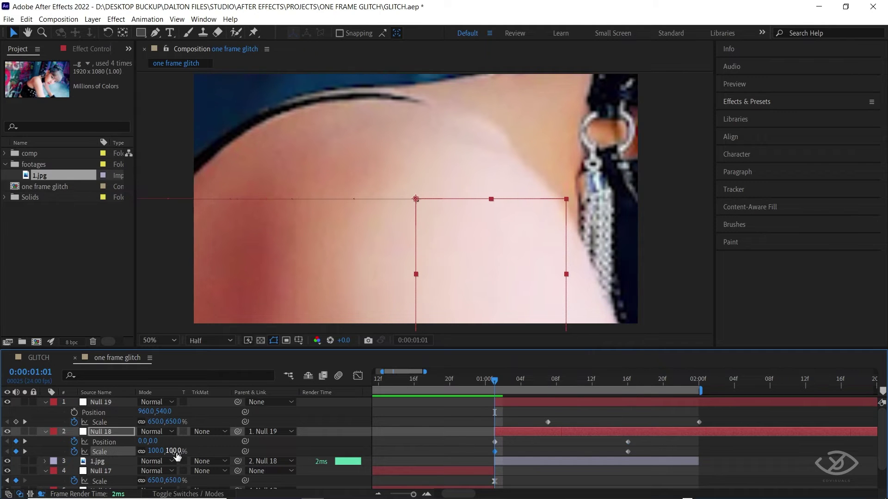
# Set Null 18's keyframes at 0:00:01:16 to 69% Scale and -220, 0 Position
pyautogui.moveTo(492, 378); pyautogui.dragTo(623, 374)
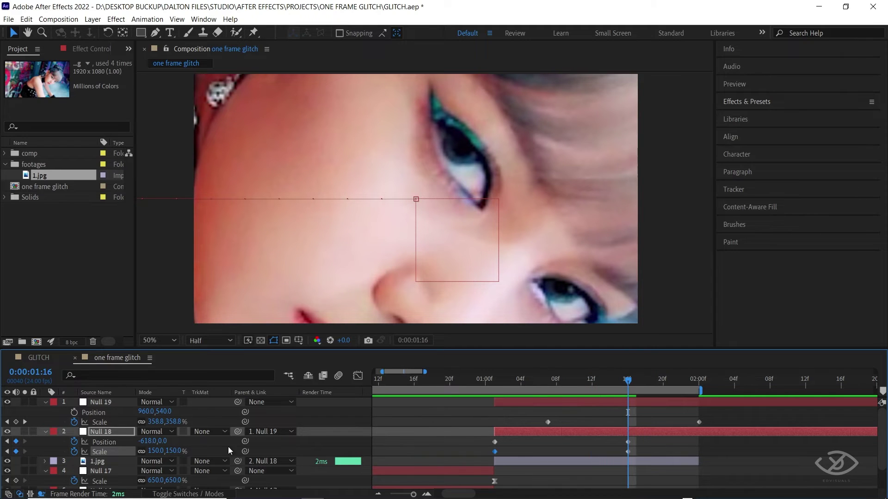
pyautogui.moveTo(177, 452)
pyautogui.mouseDown()
pyautogui.moveTo(162, 451)
pyautogui.moveTo(162, 441)
pyautogui.moveTo(175, 440)
pyautogui.moveTo(153, 452)
pyautogui.moveTo(179, 441)
pyautogui.mouseUp()
pyautogui.moveTo(240, 435); pyautogui.dragTo(240, 435)
# Set Null 19's final keyframes at 0:00:01:23 to 1309, 540 Position and 152% Scale
pyautogui.moveTo(630, 382); pyautogui.dragTo(668, 384)
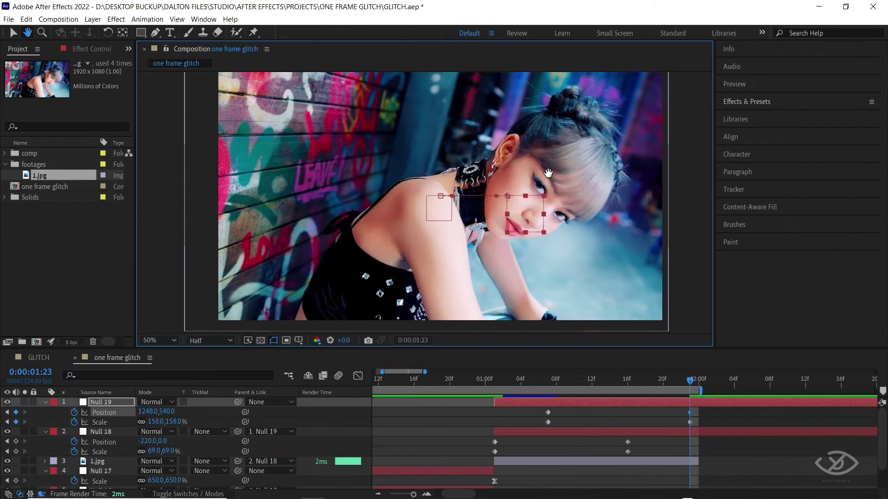
pyautogui.moveTo(175, 423); pyautogui.dragTo(181, 406)
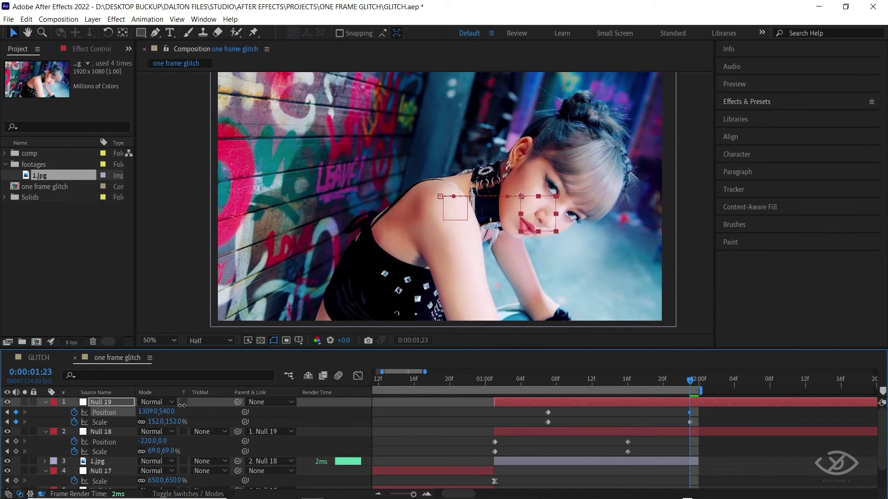
# Play back the composition to check the zoom-out animation of the two nulls
pyautogui.moveTo(684, 383)
pyautogui.mouseDown()
pyautogui.moveTo(442, 383)
pyautogui.moveTo(687, 382)
pyautogui.mouseUp()
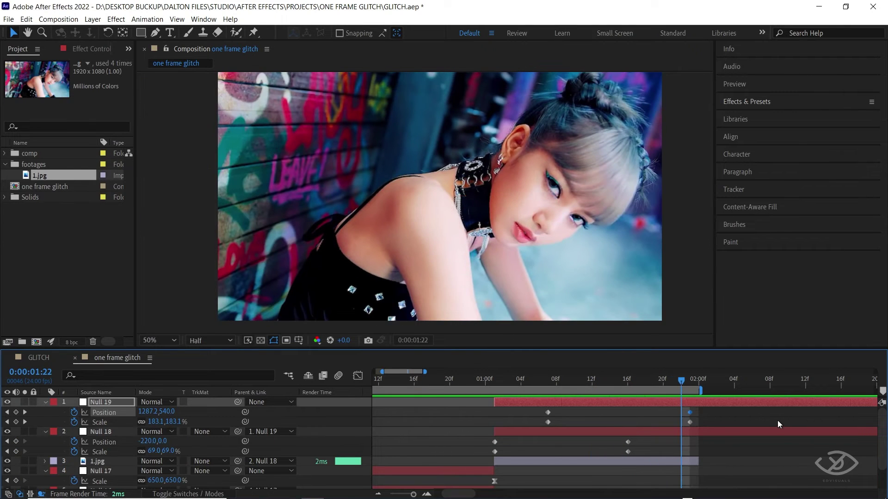
pyautogui.press('space')
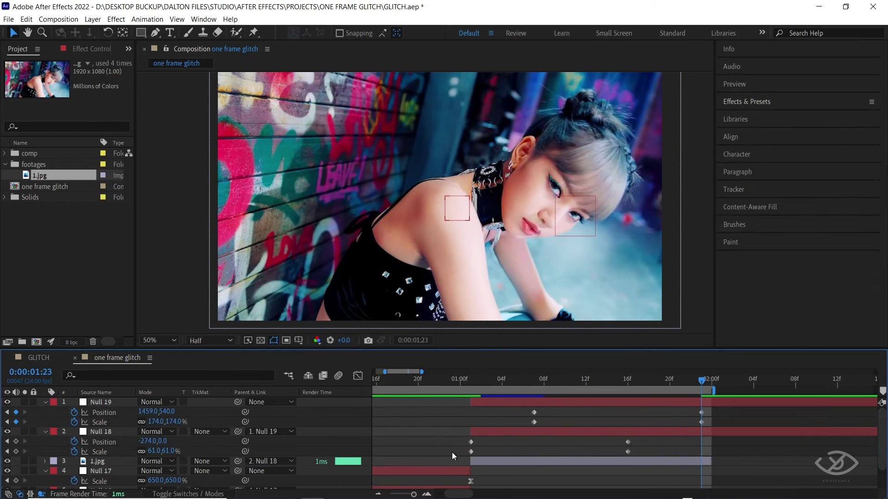
# Apply Easy Ease to both of Null 18's Scale keyframes
pyautogui.moveTo(452, 450); pyautogui.dragTo(636, 454)
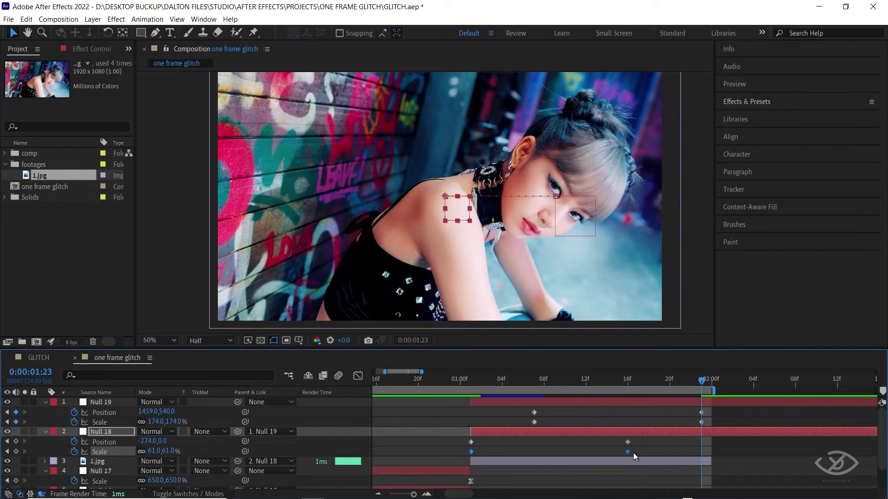
pyautogui.rightClick(627, 452)
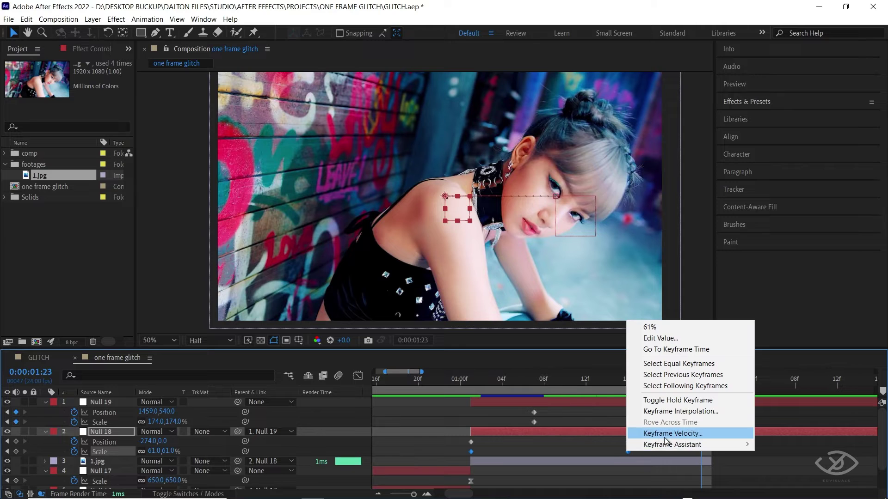
pyautogui.moveTo(673, 444)
pyautogui.click(545, 378)
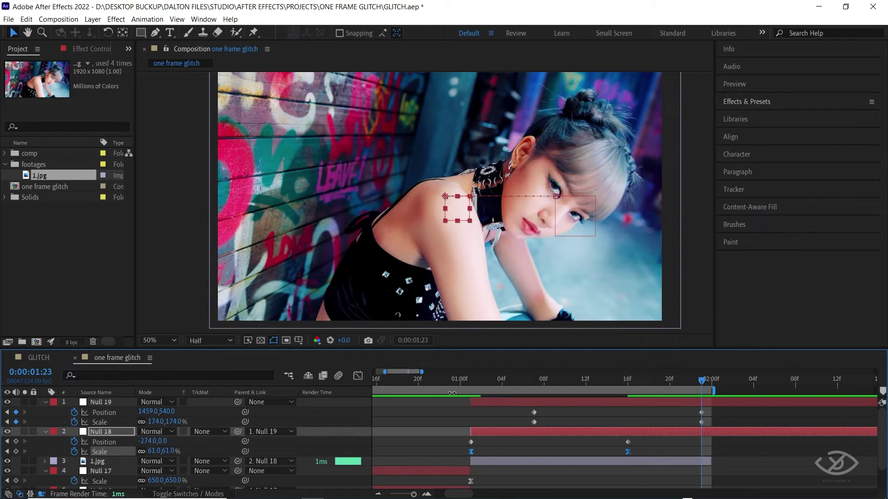
# Reshape Null 18's Scale curve in the Graph Editor so it falls steeply at the start and eases out slowly into the last keyframe
pyautogui.click(357, 375)
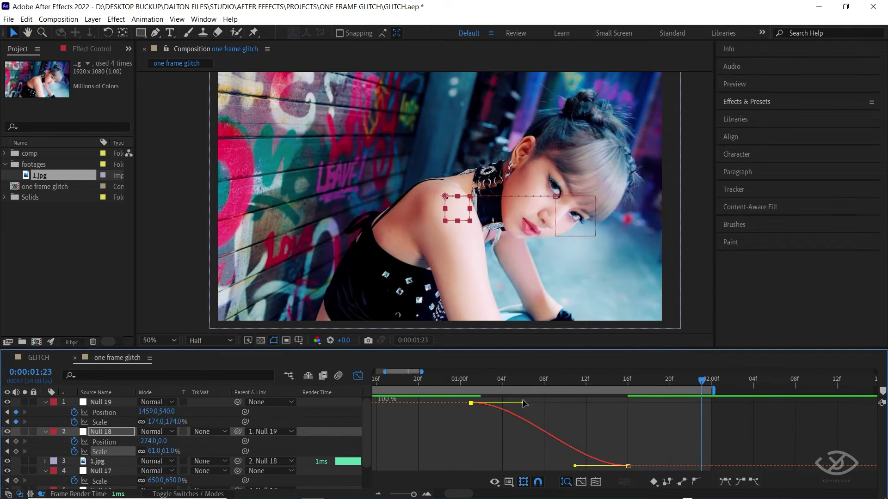
pyautogui.moveTo(524, 405); pyautogui.dragTo(473, 455)
pyautogui.moveTo(575, 466); pyautogui.dragTo(487, 465)
pyautogui.click(358, 376)
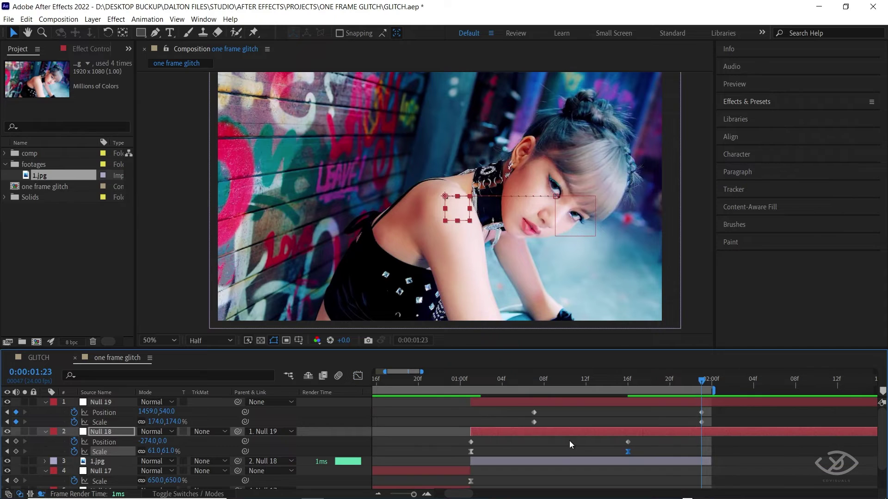
# Apply Easy Ease to both of Null 19's Scale keyframes
pyautogui.hscroll(1, 532, 430)
pyautogui.moveTo(499, 425); pyautogui.dragTo(677, 428)
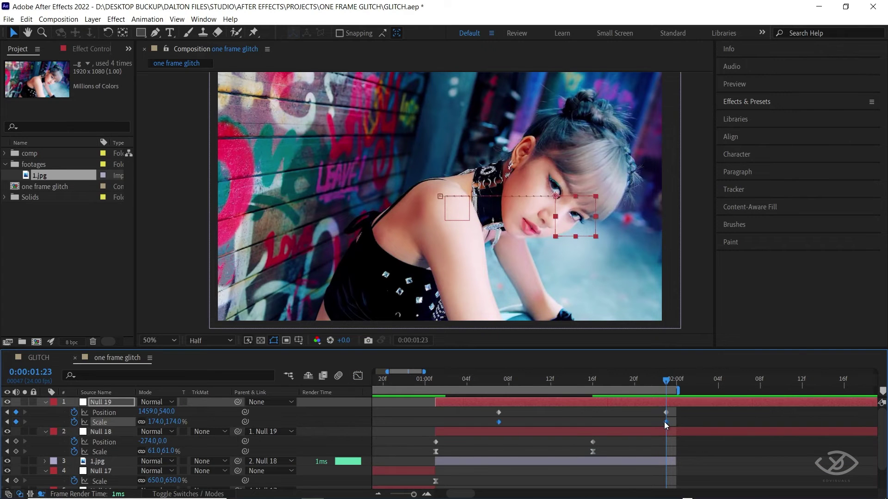
pyautogui.rightClick(665, 422)
pyautogui.moveTo(689, 418)
pyautogui.click(551, 347)
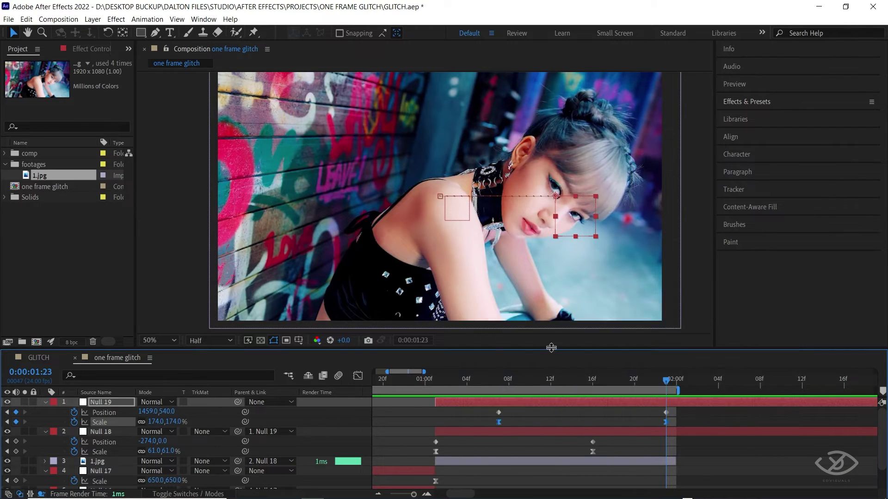
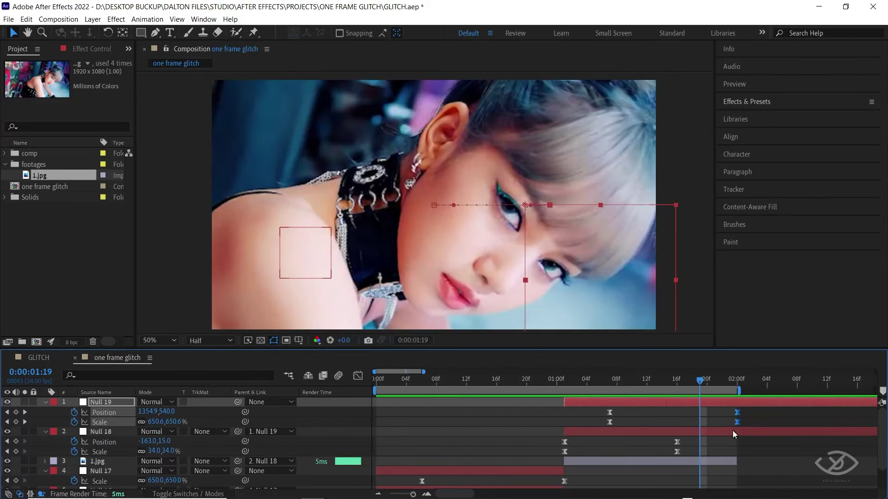
# Extend the work area end to about 0:00:02:04 and lengthen the second 1.jpg layer to the same frame
pyautogui.scroll(2, 715, 437)
pyautogui.moveTo(677, 458); pyautogui.dragTo(548, 458)
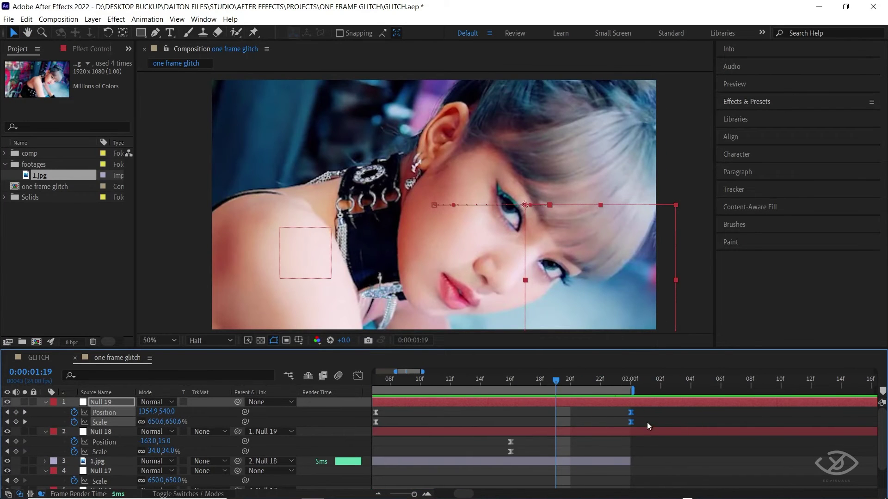
pyautogui.moveTo(636, 391); pyautogui.dragTo(690, 391)
pyautogui.scroll(-1, 656, 437)
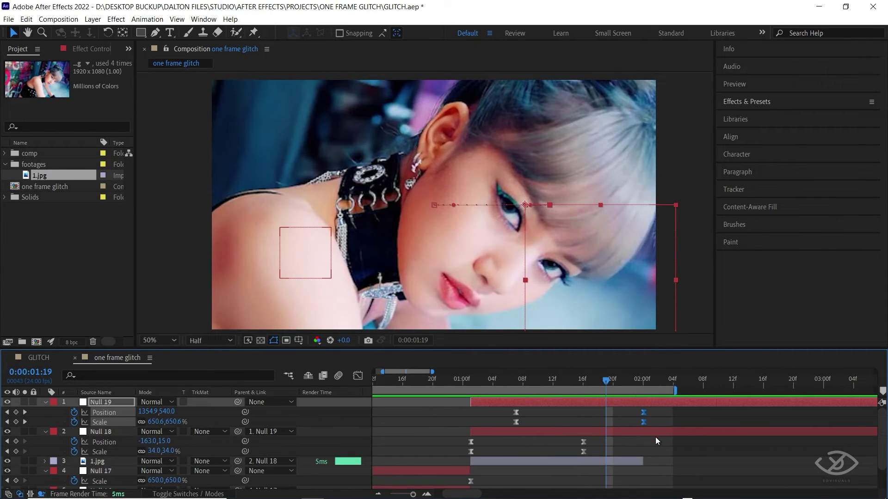
pyautogui.scroll(-1, 664, 453)
pyautogui.scroll(-1, 664, 453)
pyautogui.click(633, 442)
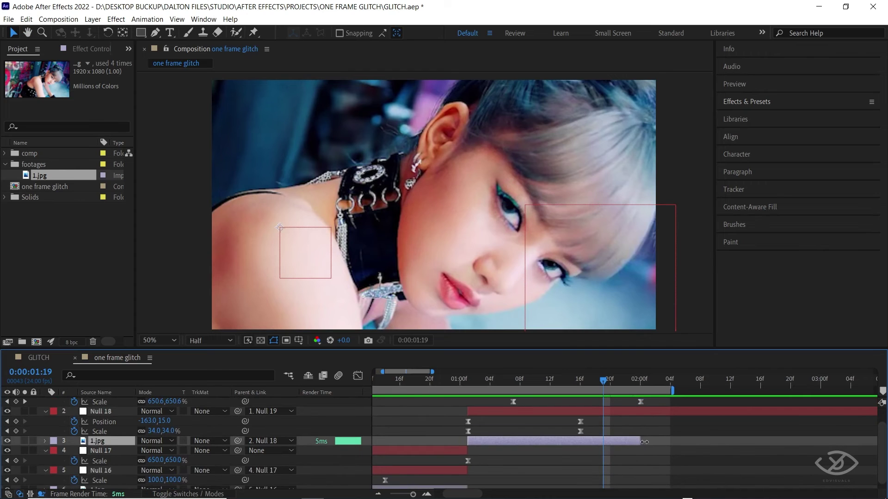
pyautogui.moveTo(652, 441); pyautogui.dragTo(670, 441)
pyautogui.scroll(1, 664, 443)
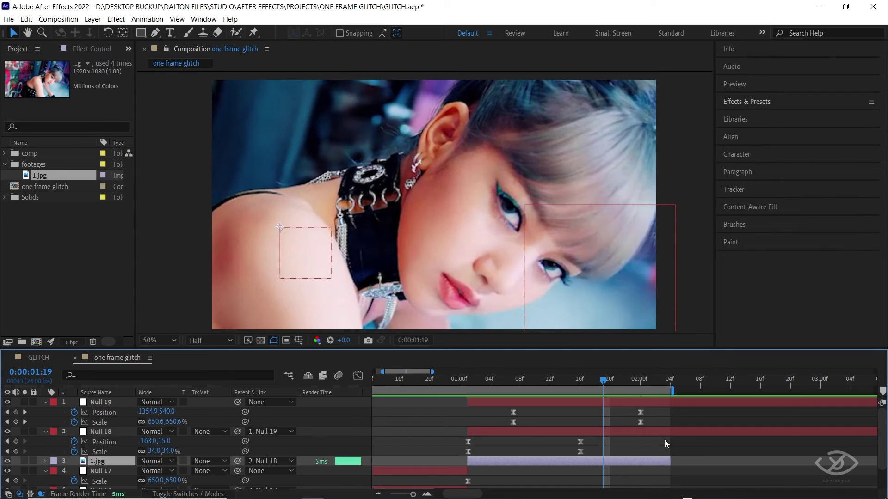
# Move Null 19's last Position and Scale keyframes to 0:00:02:03 and Null 18's last ones to 0:00:01:18, then play back the composition
pyautogui.moveTo(628, 412); pyautogui.dragTo(662, 425)
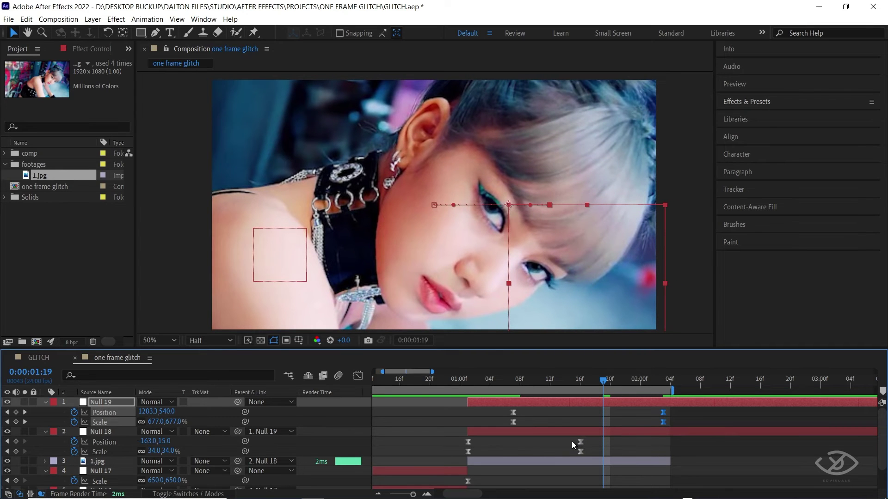
pyautogui.moveTo(572, 442); pyautogui.dragTo(595, 452)
pyautogui.press('space')
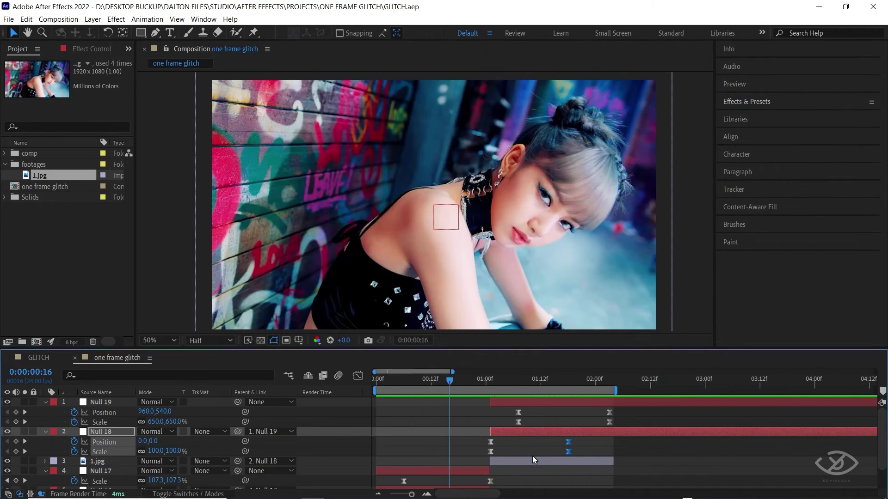
pyautogui.scroll(1, 527, 462)
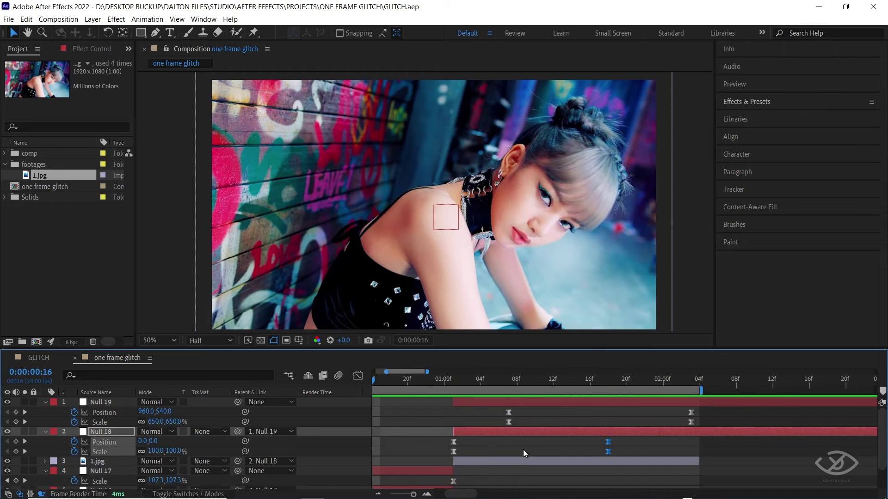
# Add a 0° Rotation keyframe to the second 1.jpg layer at its first frame, 0:00:01:01
pyautogui.moveTo(523, 450); pyautogui.dragTo(540, 425)
pyautogui.click(526, 438)
pyautogui.press('i')
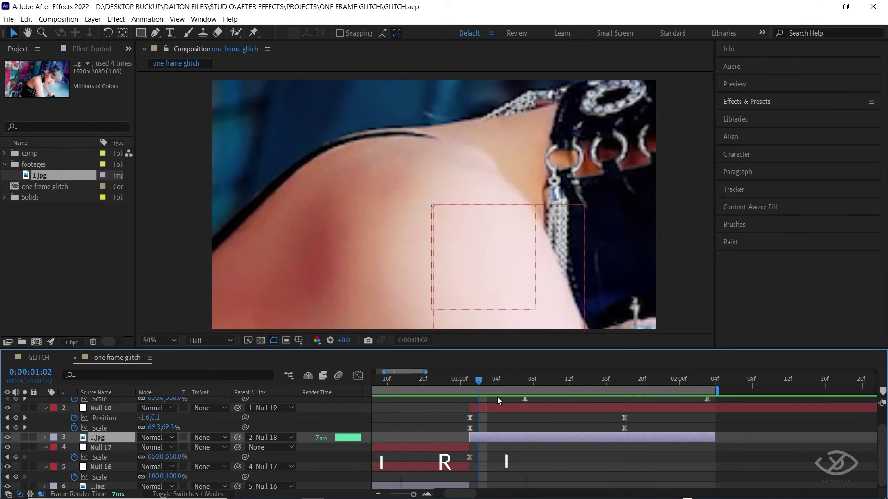
pyautogui.press('r')
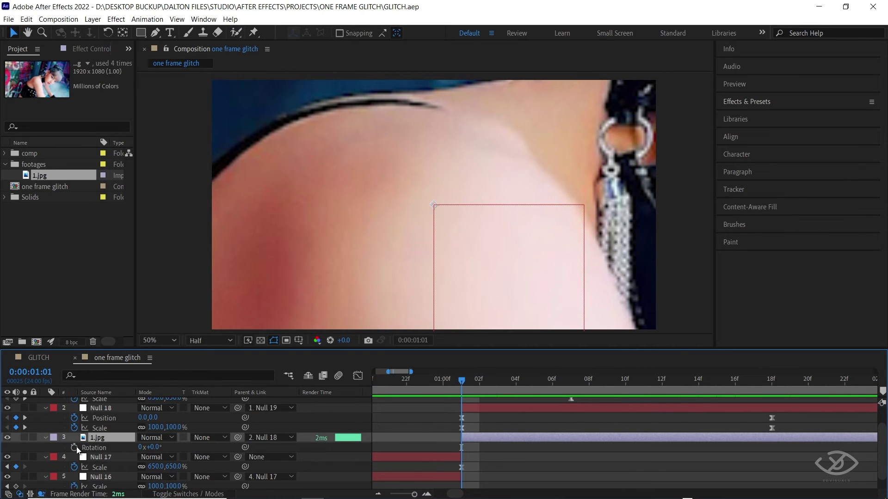
pyautogui.hotkey('alt', 'shift', 'r')
pyautogui.press('-')
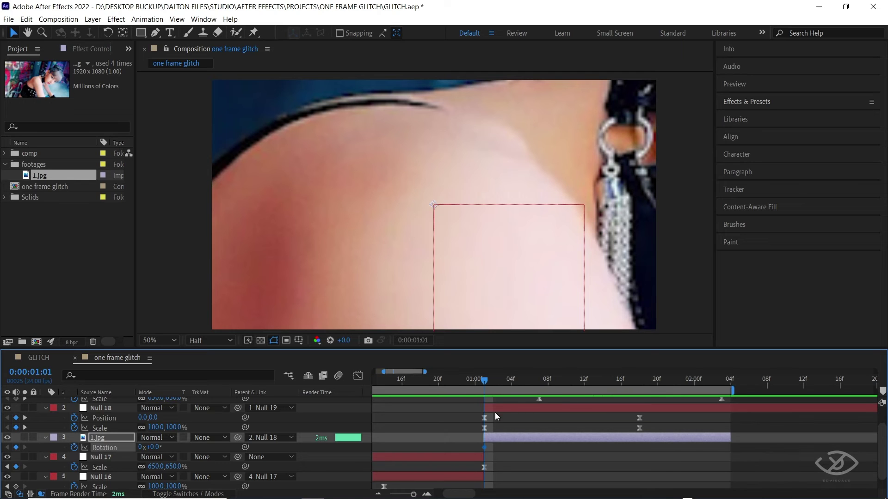
# Add a 0° Rotation keyframe at 0:00:02:03 and a -8° one at 0:00:01:13 on the same layer, then preview
pyautogui.moveTo(484, 381); pyautogui.dragTo(721, 389)
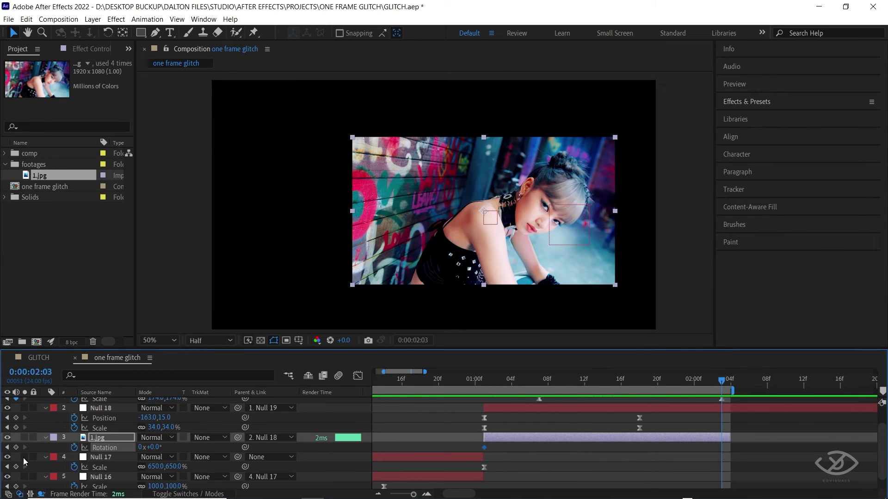
pyautogui.moveTo(720, 380); pyautogui.dragTo(592, 382)
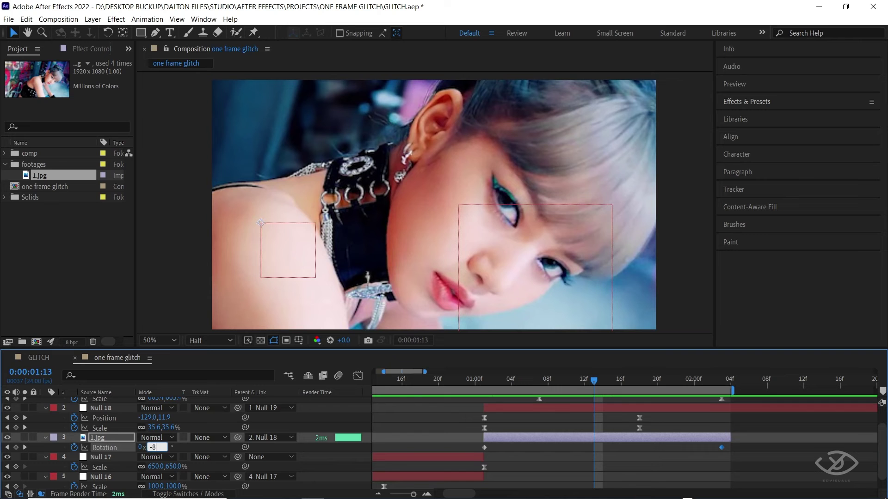
pyautogui.press('Return')
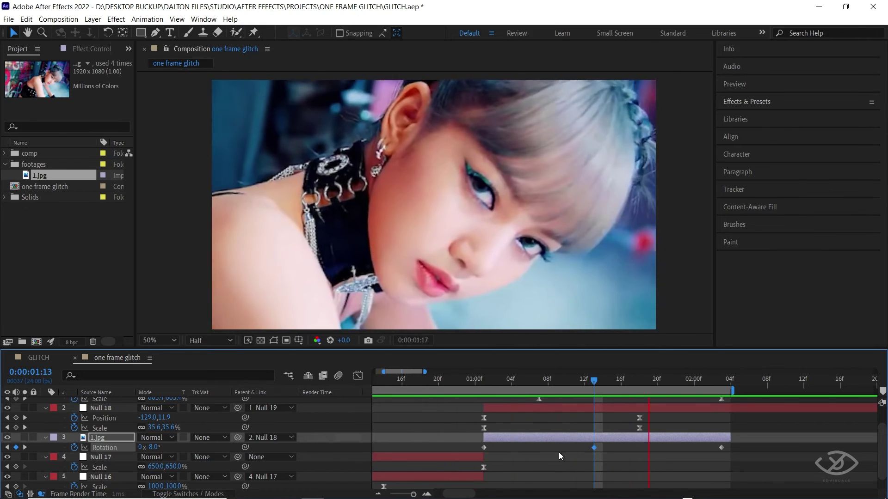
pyautogui.press('space')
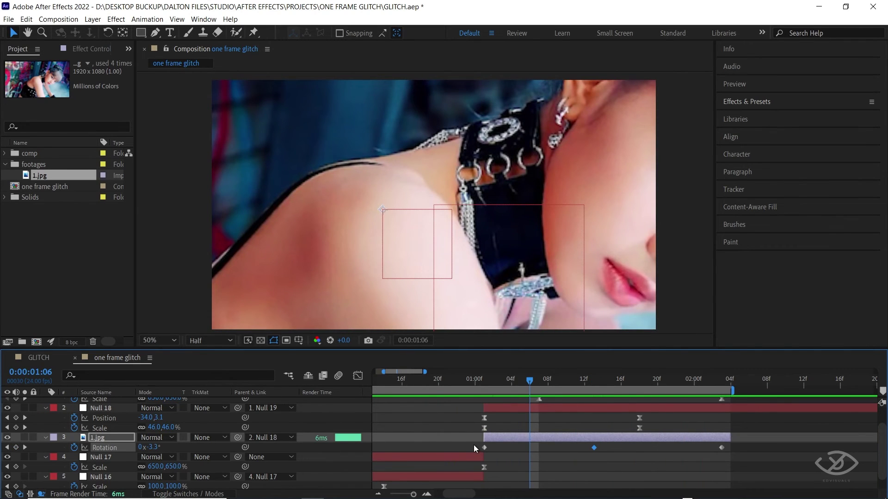
# Apply Easy Ease to all three Rotation keyframes of the second 1.jpg layer and play back the rotation
pyautogui.moveTo(476, 446); pyautogui.dragTo(736, 451)
pyautogui.rightClick(724, 447)
pyautogui.moveTo(750, 440)
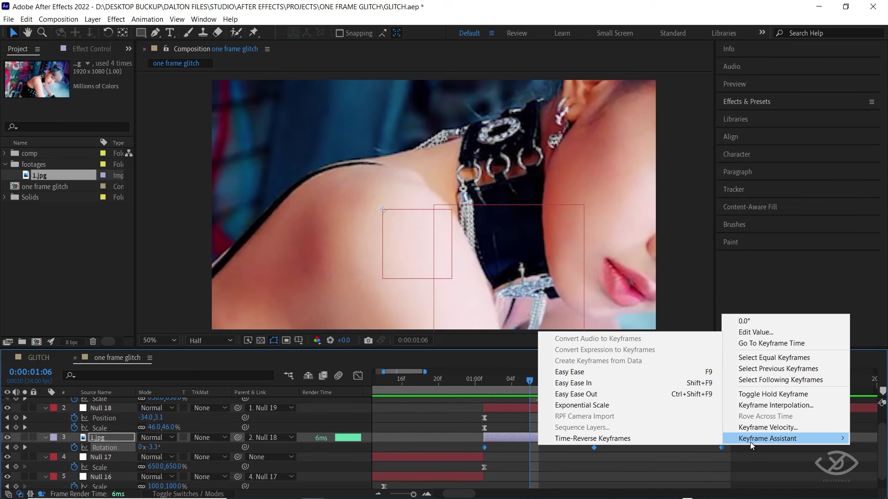
pyautogui.click(638, 379)
pyautogui.press('space')
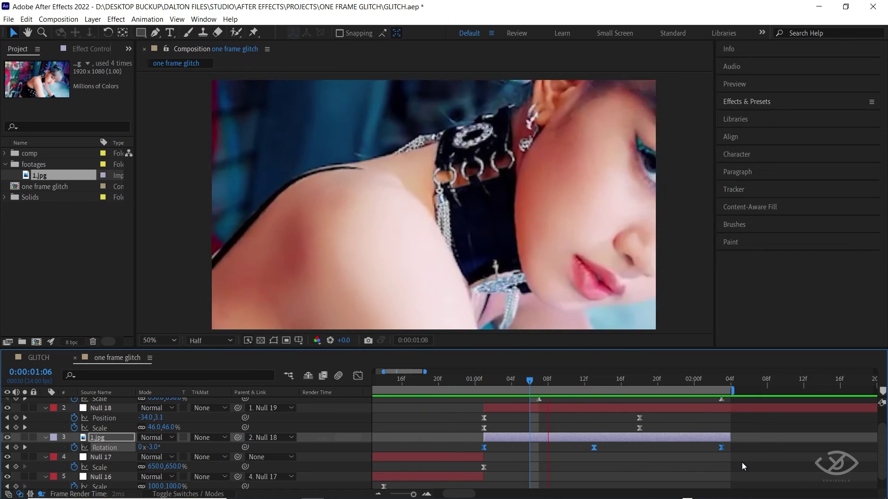
pyautogui.press('space')
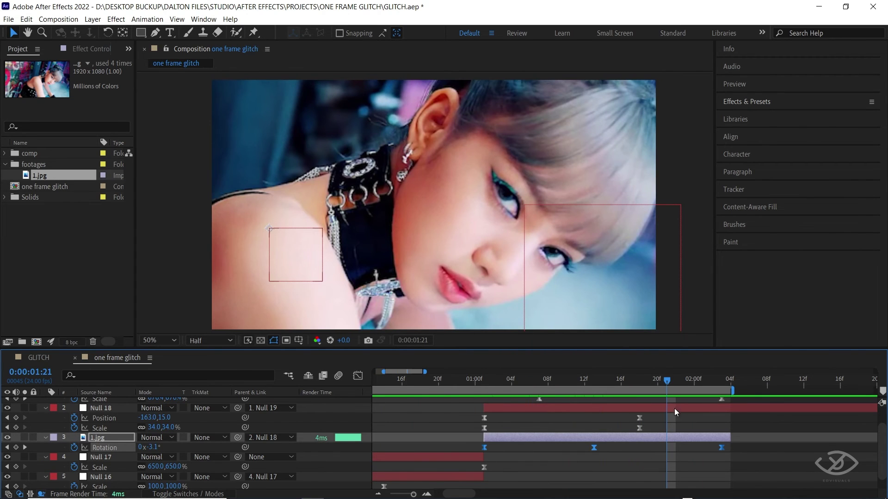
# Copy the three Rotation keyframes and paste them onto the first 1.jpg layer at 0:00:00:00
pyautogui.click(26, 20)
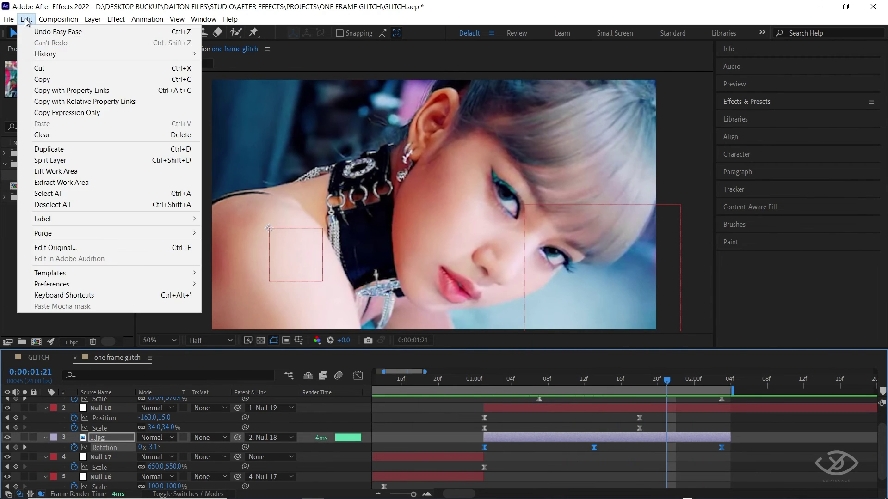
pyautogui.click(46, 79)
pyautogui.moveTo(566, 442); pyautogui.dragTo(711, 412)
pyautogui.press('v')
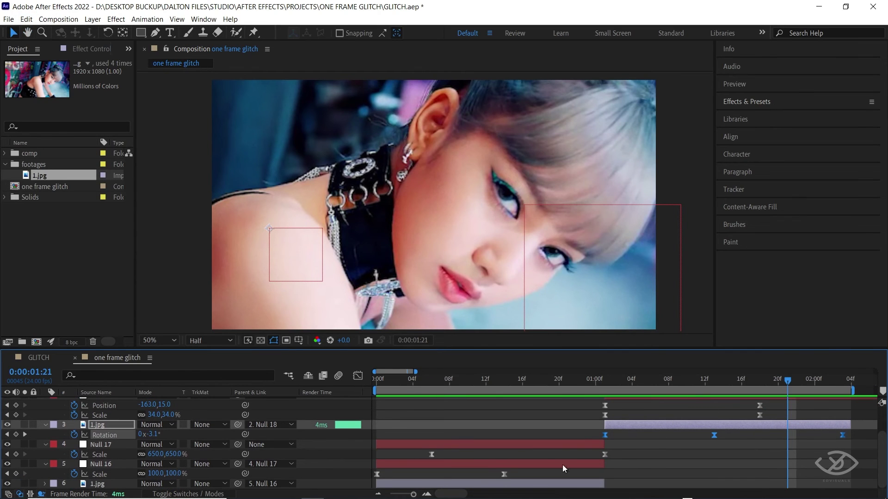
pyautogui.click(408, 485)
pyautogui.click(378, 380)
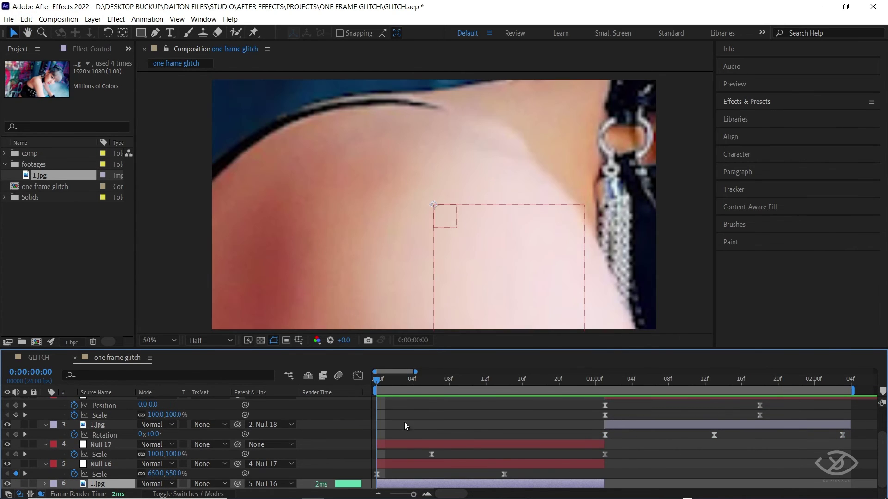
pyautogui.click(27, 19)
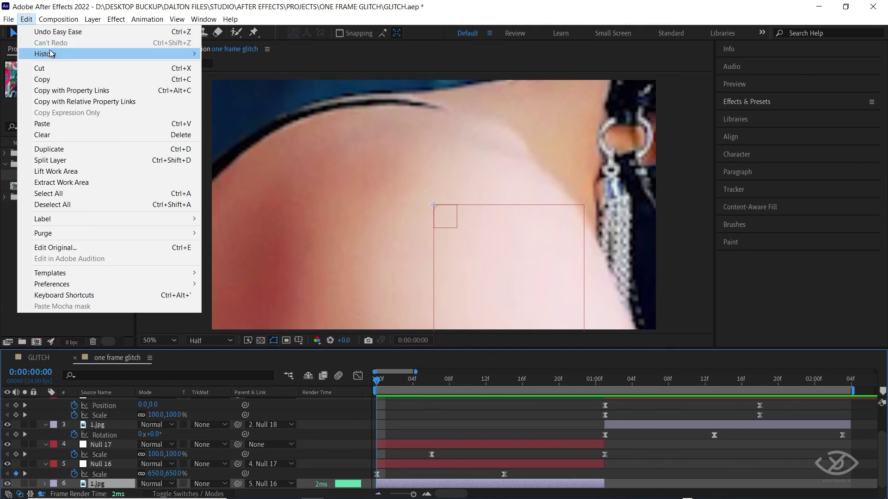
pyautogui.click(54, 123)
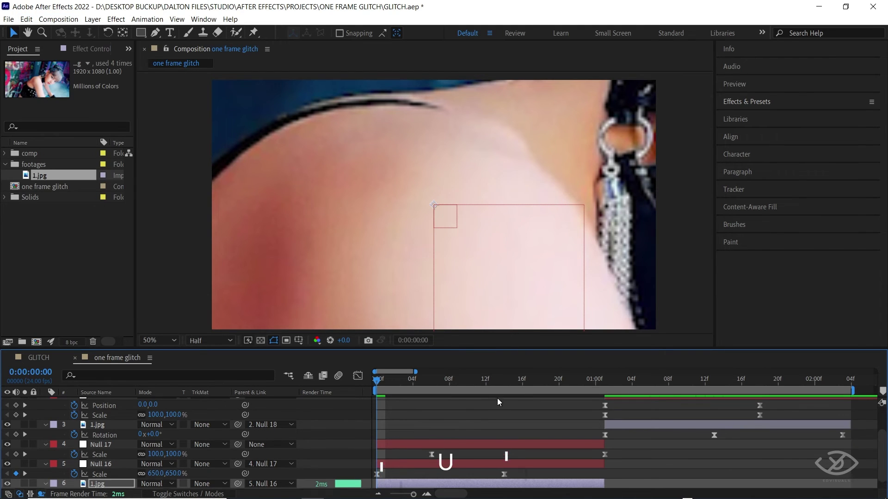
# Move the first 1.jpg layer's last Rotation keyframe back to the layer's end at 0:00:01:01 and play back
pyautogui.scroll(-1, 498, 398)
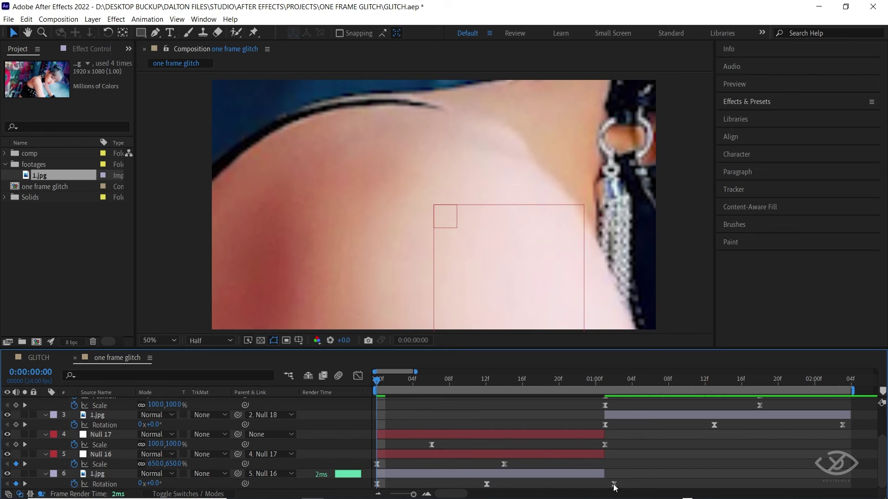
pyautogui.moveTo(614, 485); pyautogui.dragTo(602, 485)
pyautogui.press('space')
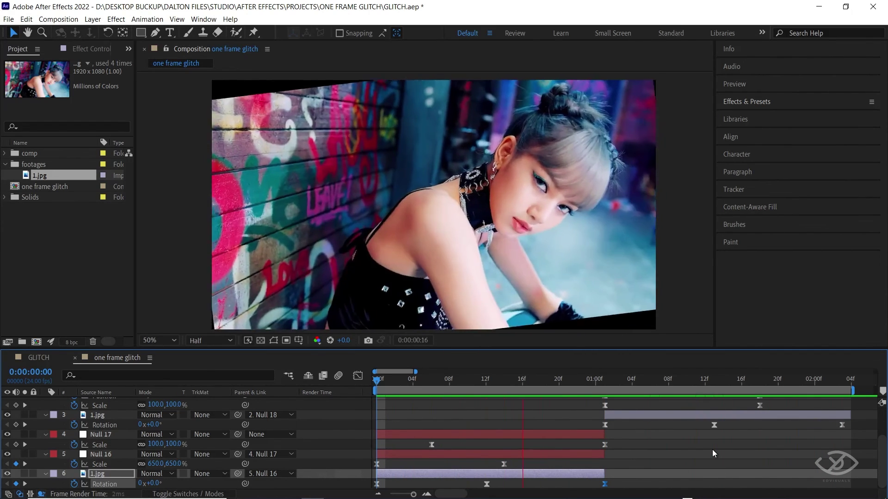
# Set the first 1.jpg layer's Scale to 124% to cover the black corners at 0:00:00:12, then play back the composition
pyautogui.moveTo(731, 384); pyautogui.dragTo(473, 379)
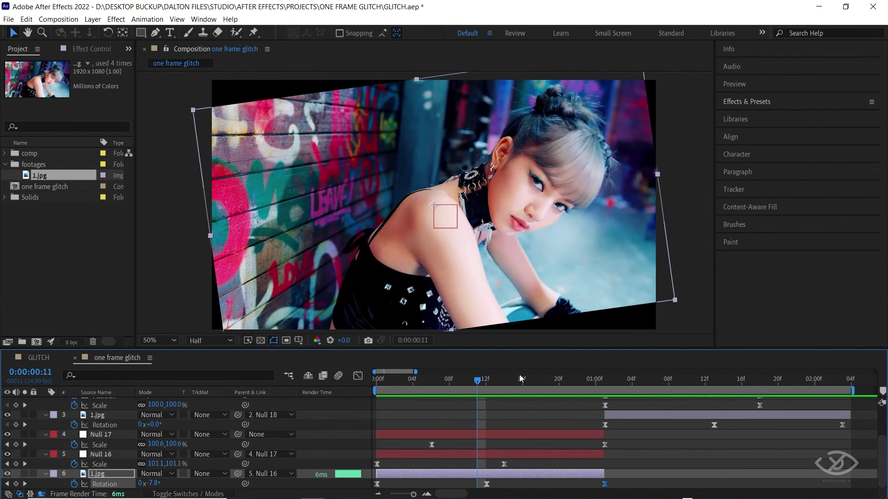
pyautogui.click(482, 384)
pyautogui.press('s')
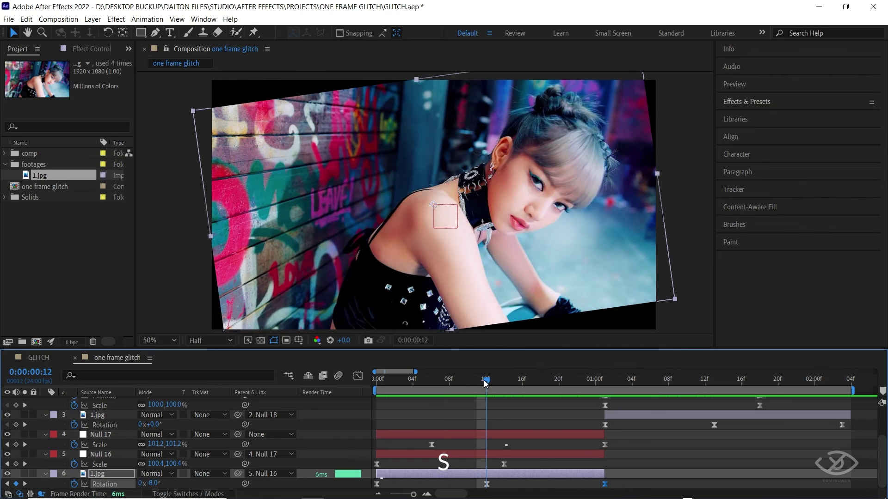
pyautogui.hotkey('shift', 'r')
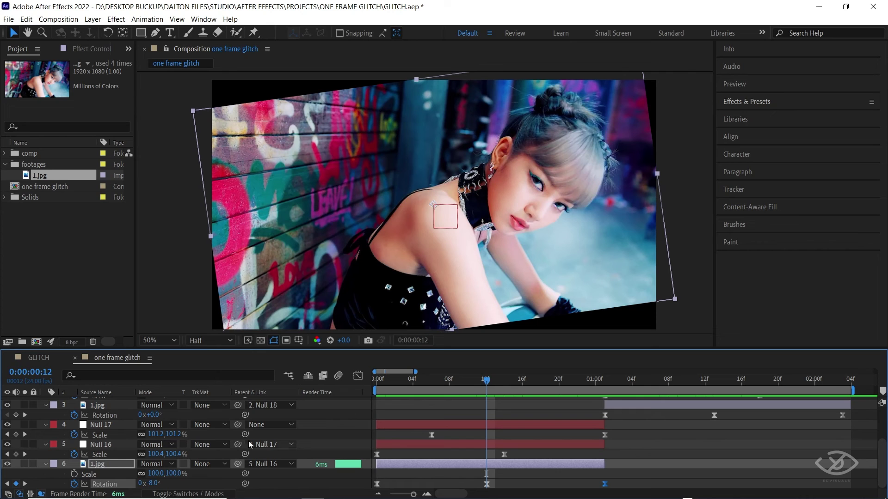
pyautogui.moveTo(174, 473); pyautogui.dragTo(187, 470)
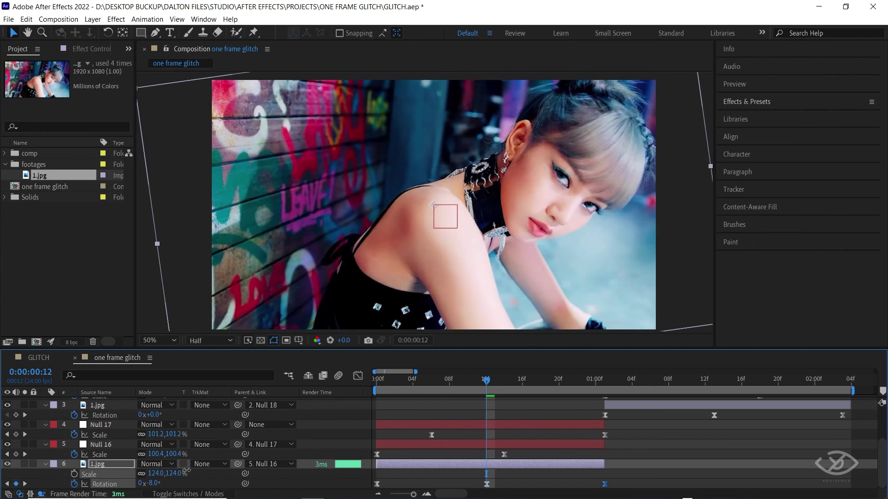
pyautogui.press('space')
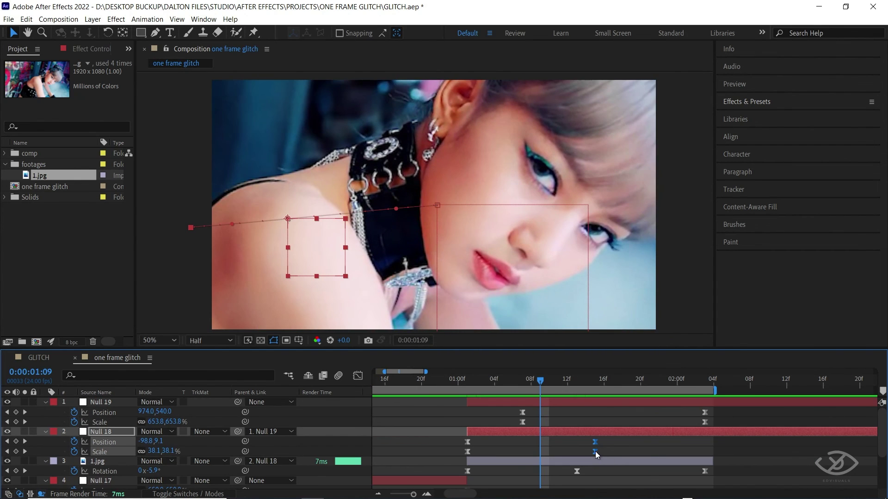
pyautogui.moveTo(596, 451); pyautogui.dragTo(659, 451)
pyautogui.press('space')
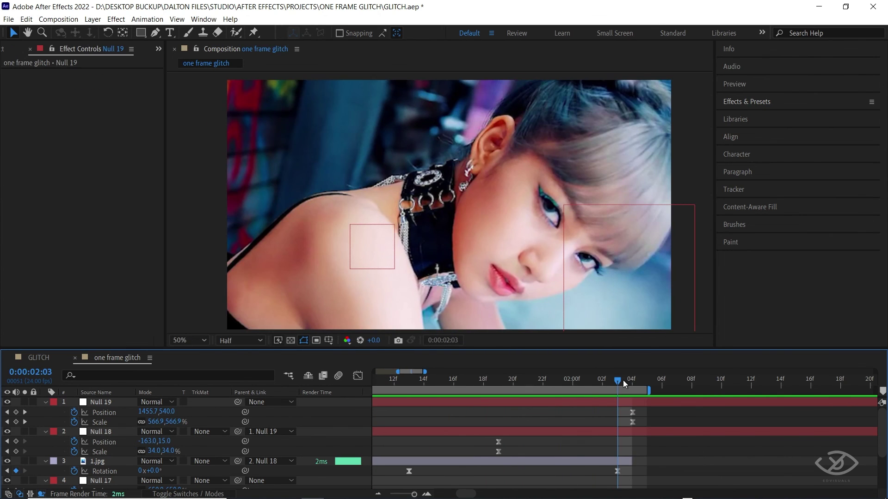
# Trim the ends of Null 19 and Null 18 to match the second 1.jpg layer, using 0:00:02:03 as their last frame
pyautogui.click(642, 400)
pyautogui.keyDown('shift'); pyautogui.click(651, 430); pyautogui.keyUp('shift')
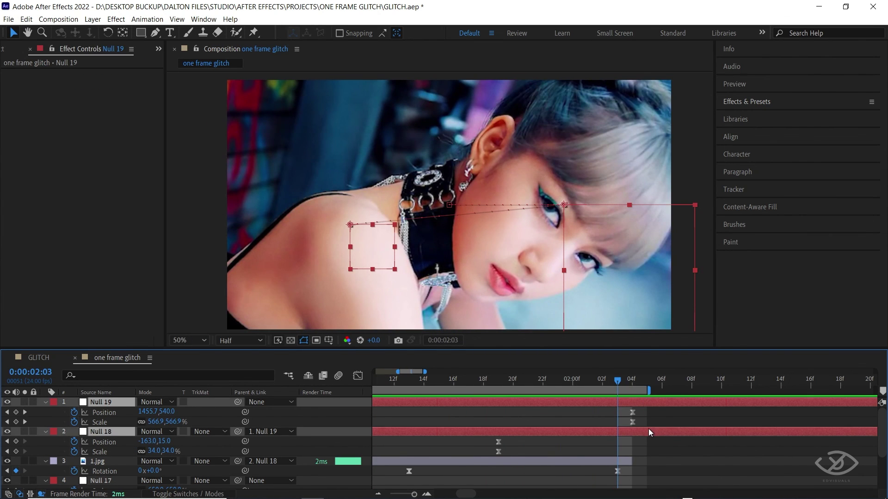
pyautogui.hotkey('alt', ']')
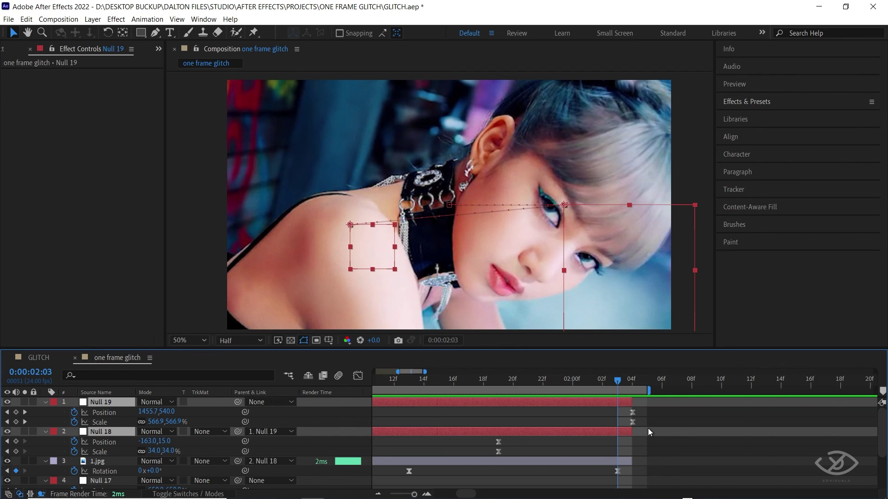
pyautogui.scroll(-1, 649, 437)
pyautogui.scroll(1, 648, 436)
# Move the second 1.jpg layer's last Rotation keyframe to 0:00:02:04, shorten the work area to the same frame, and play back
pyautogui.click(617, 471)
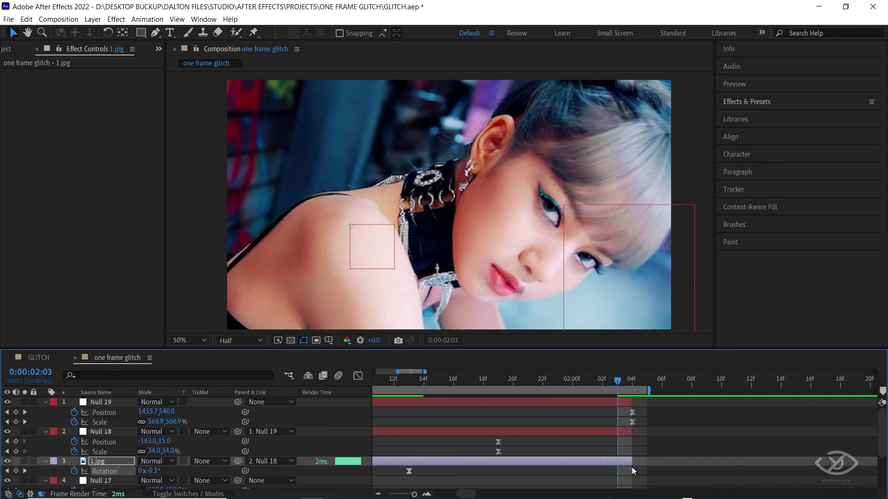
pyautogui.scroll(-2, 662, 442)
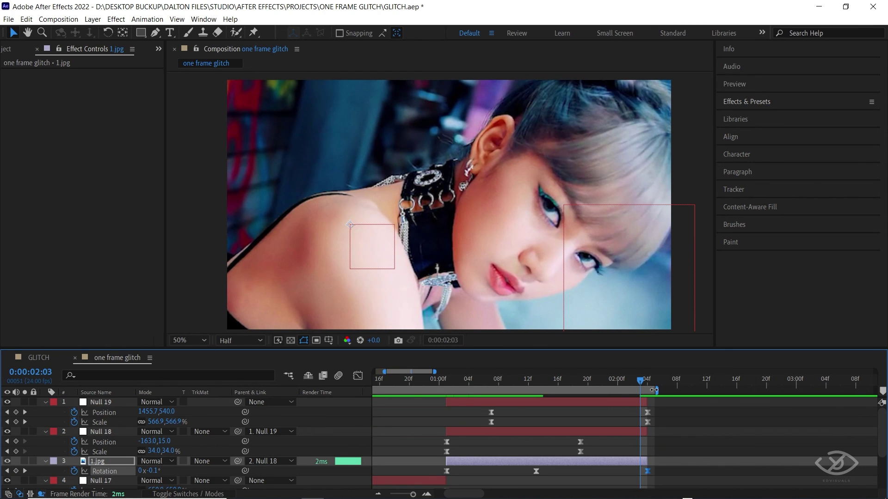
pyautogui.moveTo(660, 388); pyautogui.dragTo(653, 389)
pyautogui.press('space')
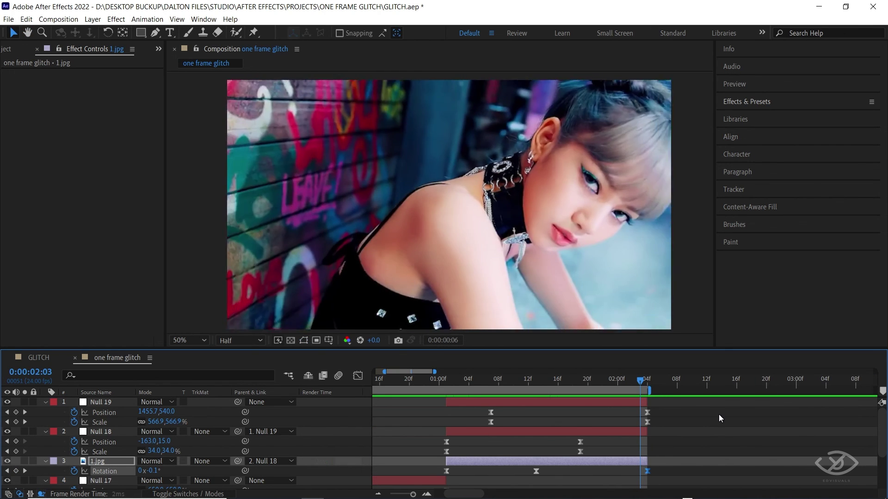